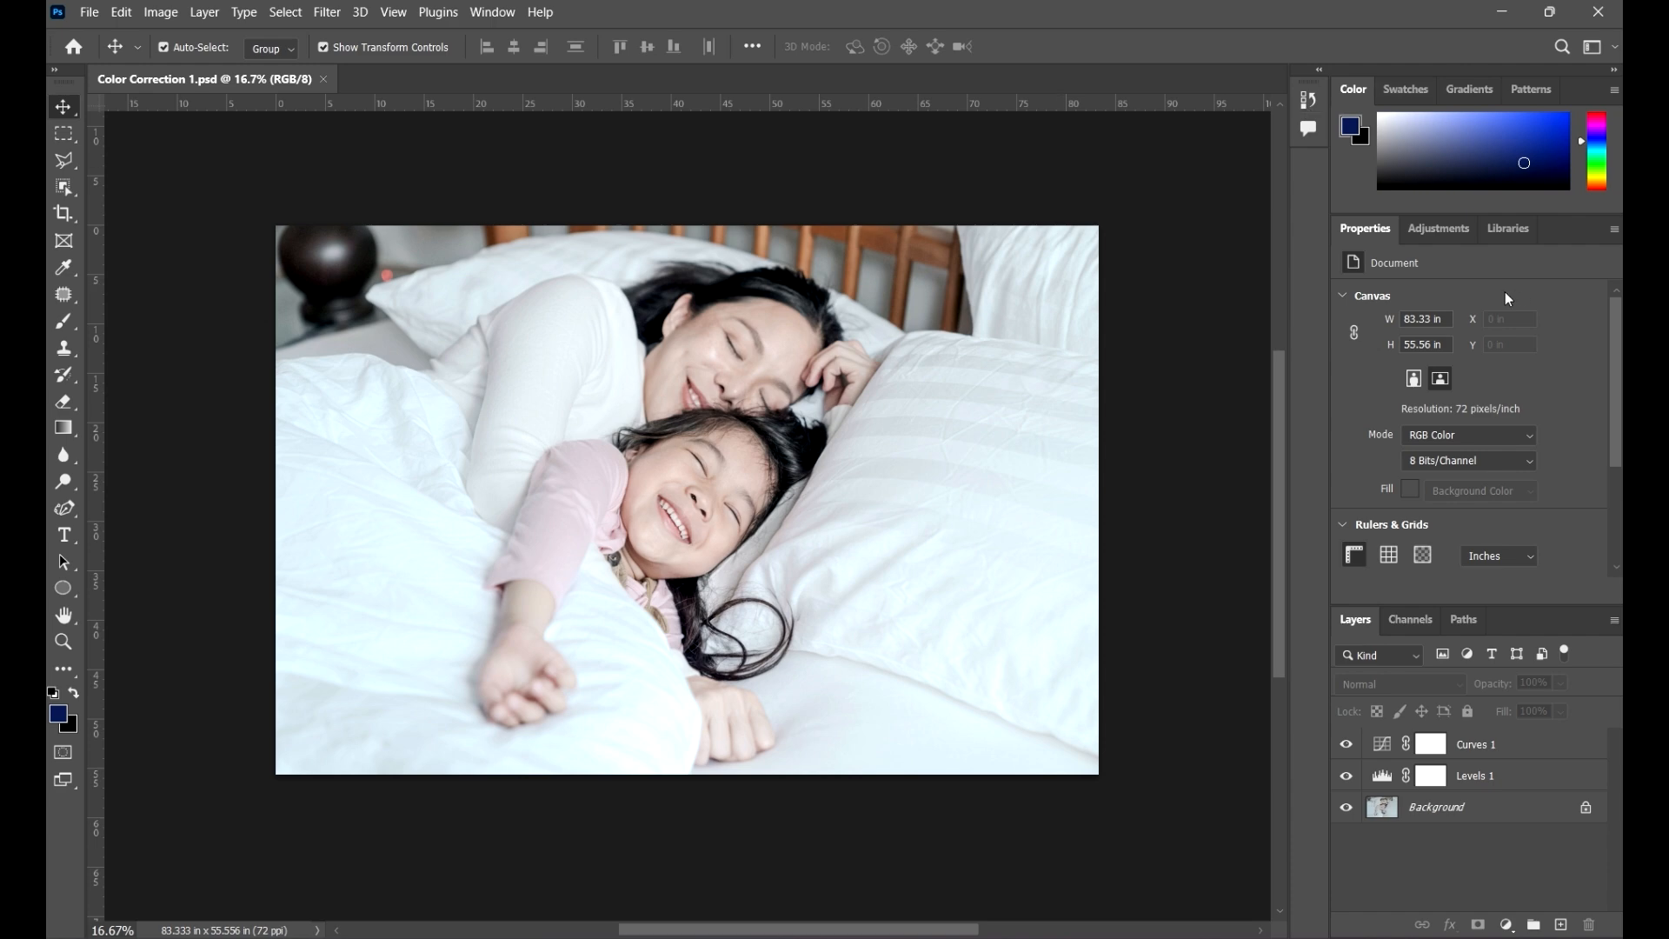
Review the adjustment options available for the Background layer.
{"action": "left_click", "coordinate": [1436, 229]}
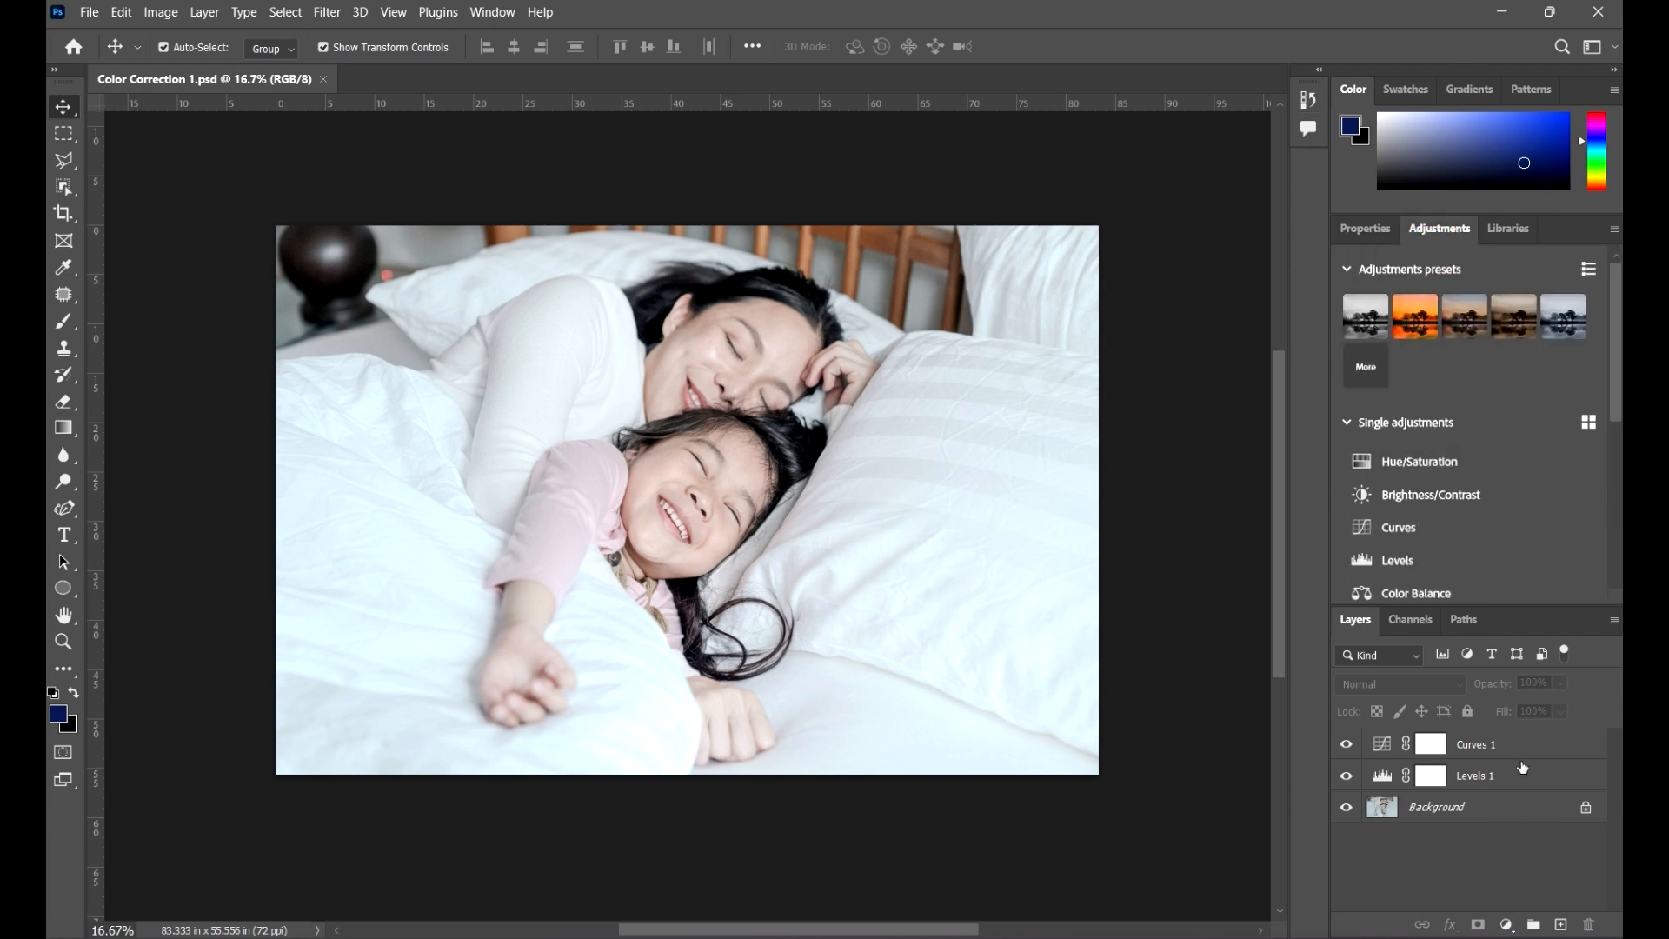
{"action": "left_click", "coordinate": [161, 12]}
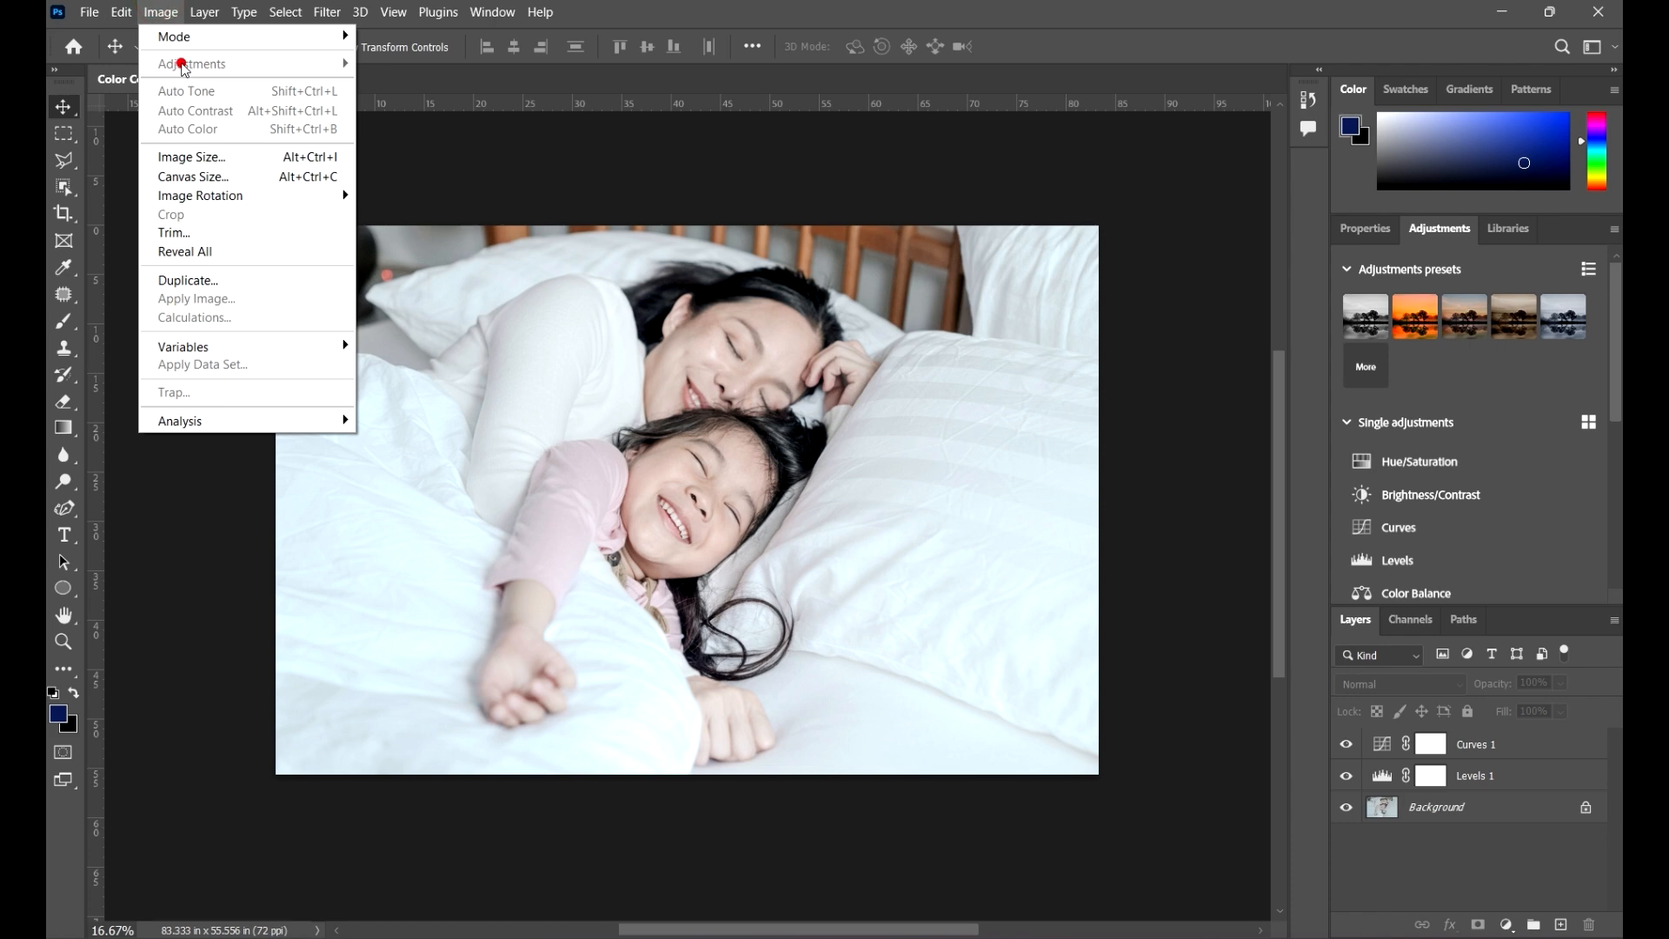
{"action": "left_click", "coordinate": [1477, 792]}
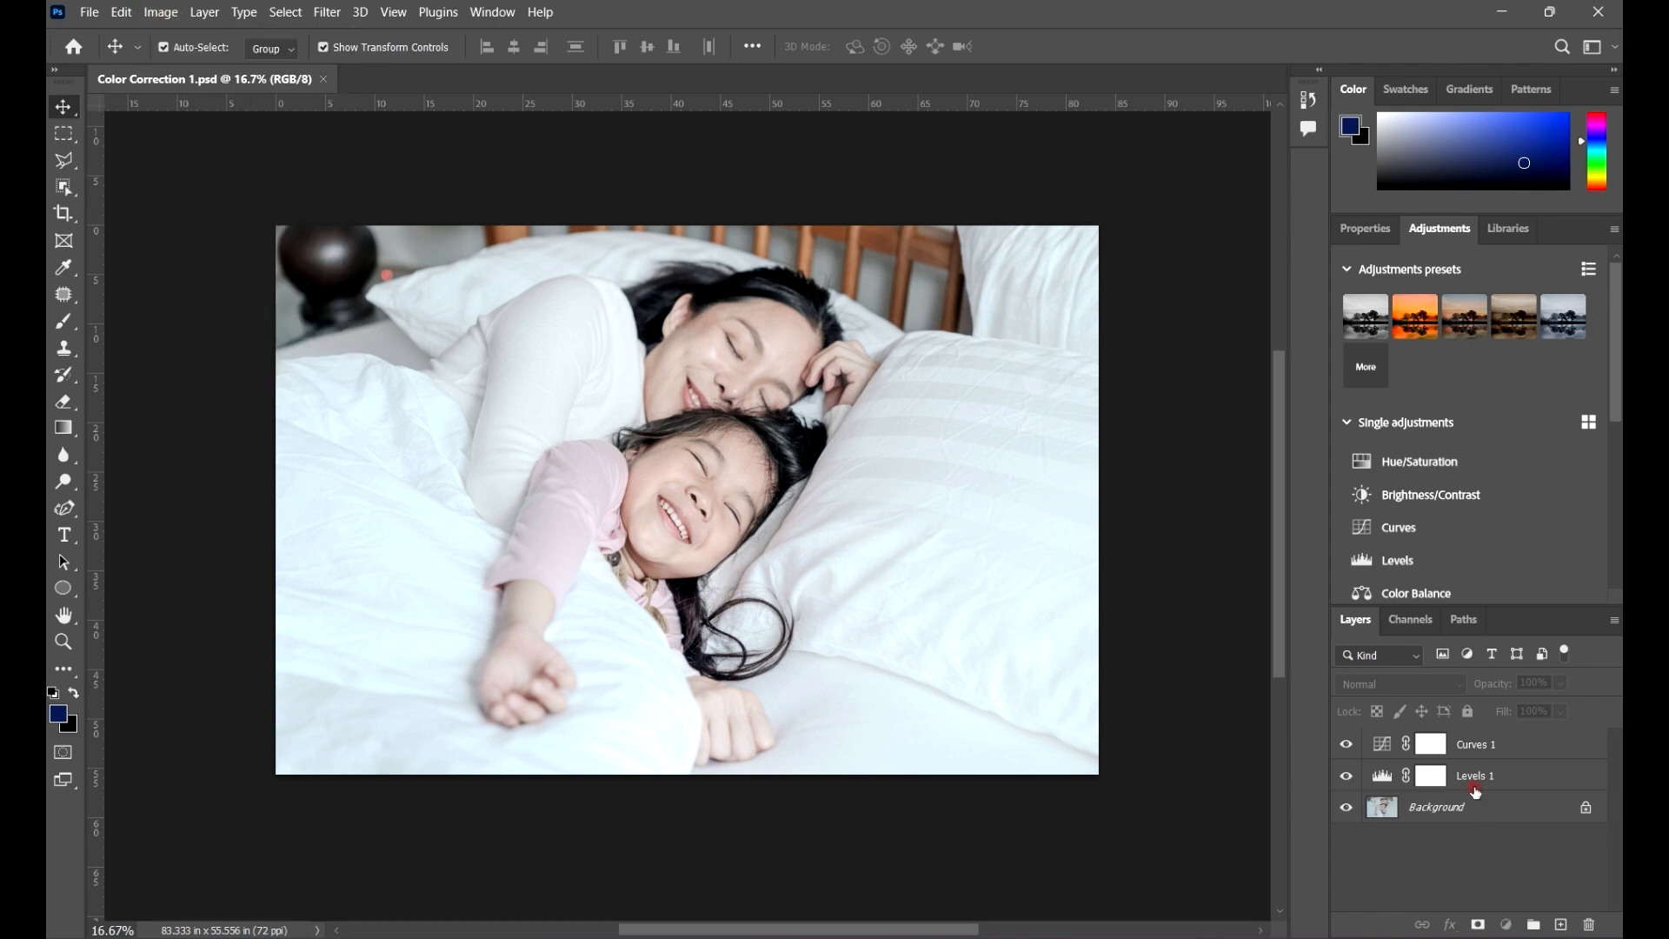
{"action": "left_click", "coordinate": [1518, 810]}
{"action": "left_click", "coordinate": [150, 11]}
{"action": "mouse_move", "coordinate": [205, 12]}
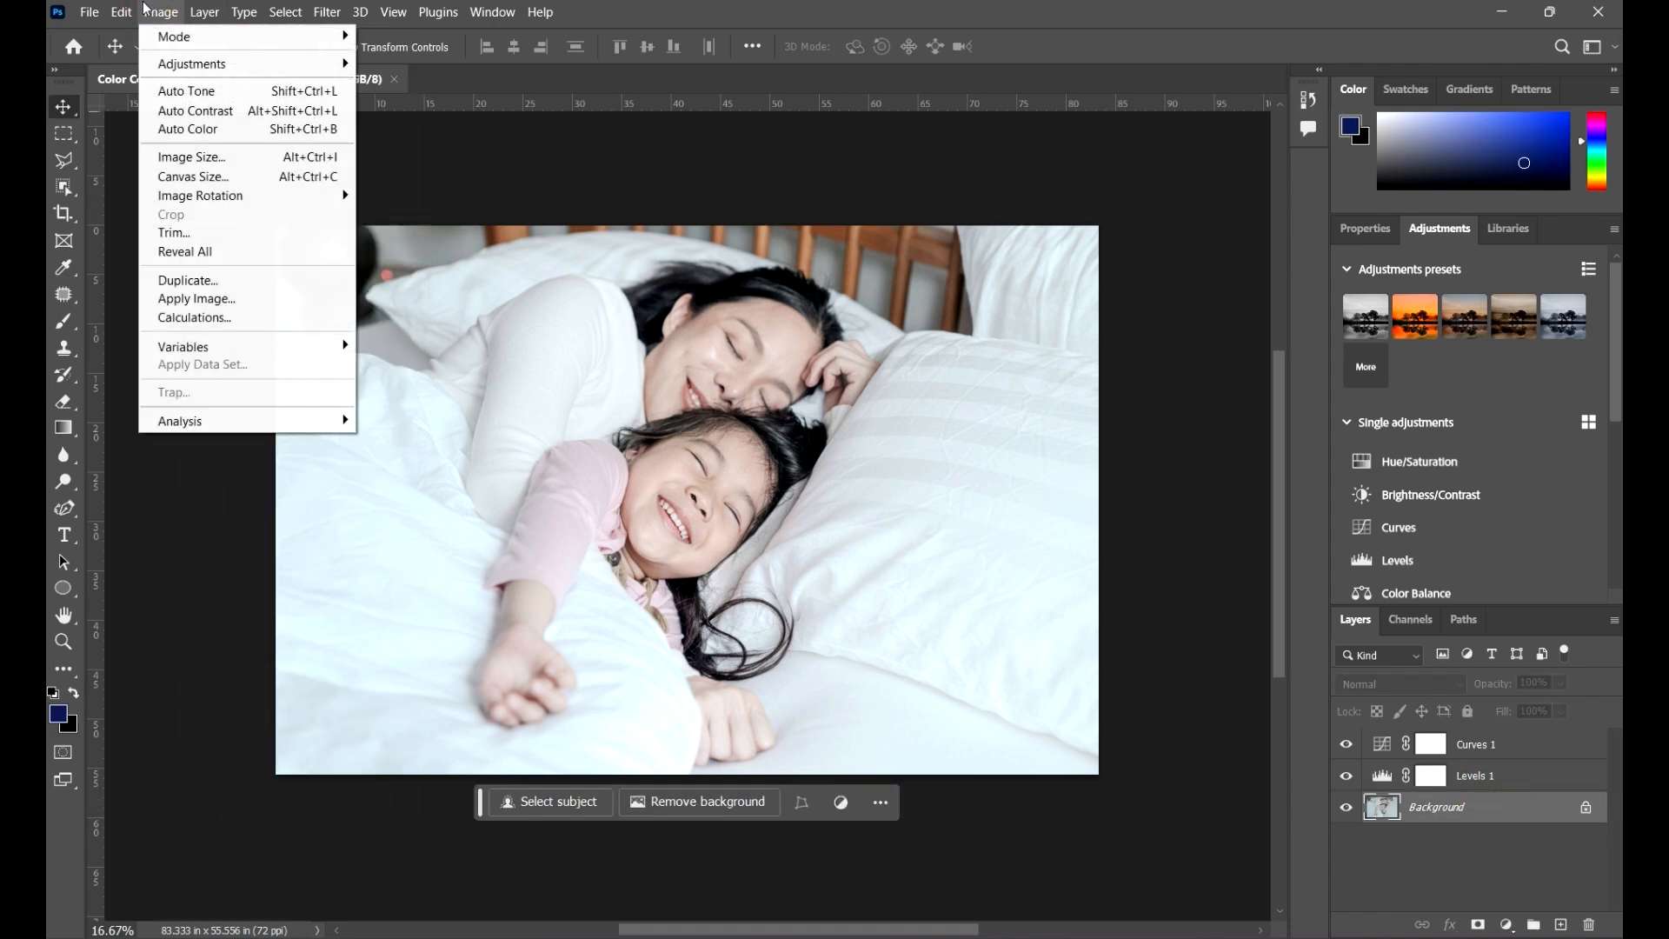
{"action": "mouse_move", "coordinate": [192, 66]}
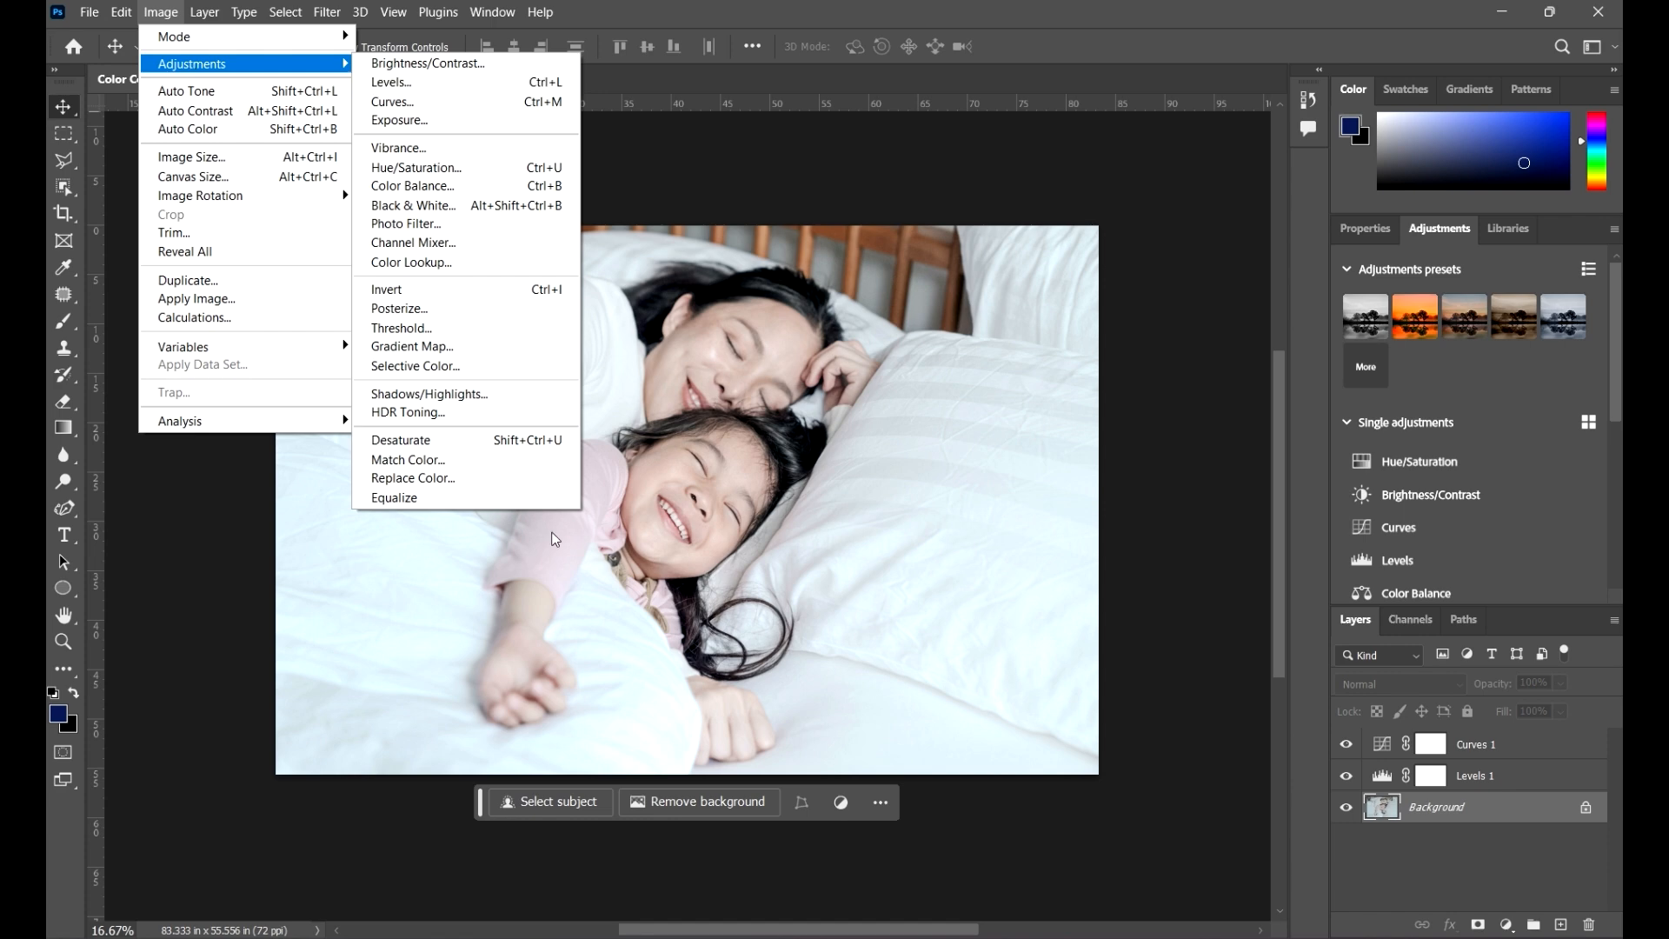
{"action": "left_click", "coordinate": [897, 10]}
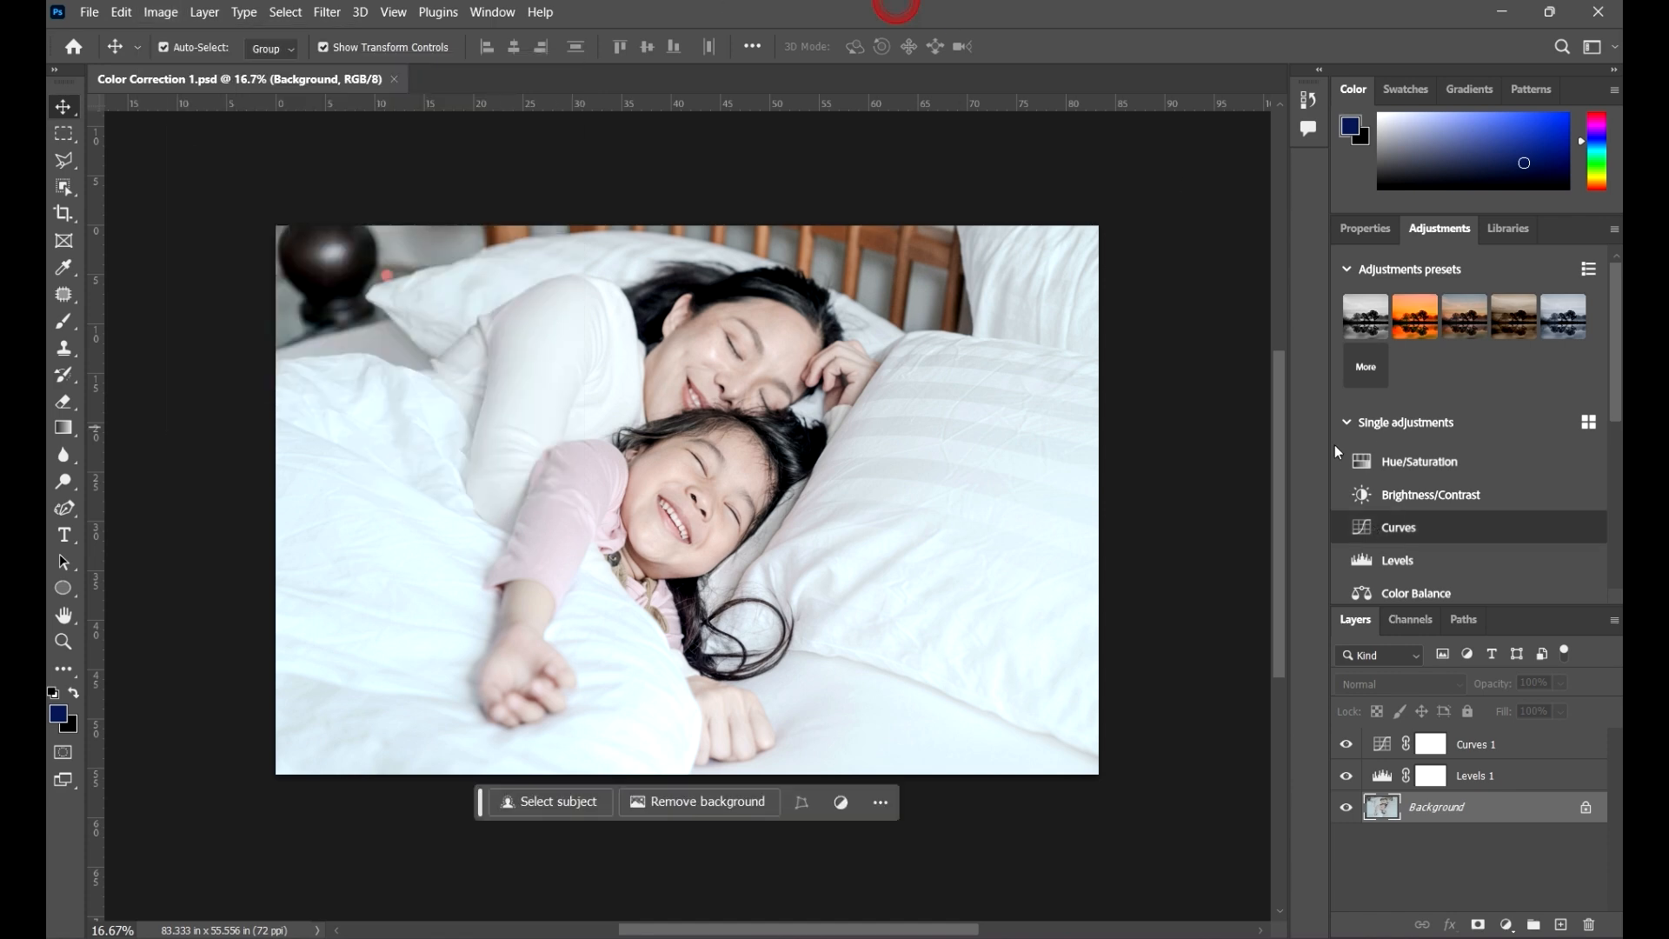
Add a Vibrance adjustment layer directly above the Background layer.
{"action": "left_click", "coordinate": [1492, 877]}
{"action": "left_click", "coordinate": [1549, 806]}
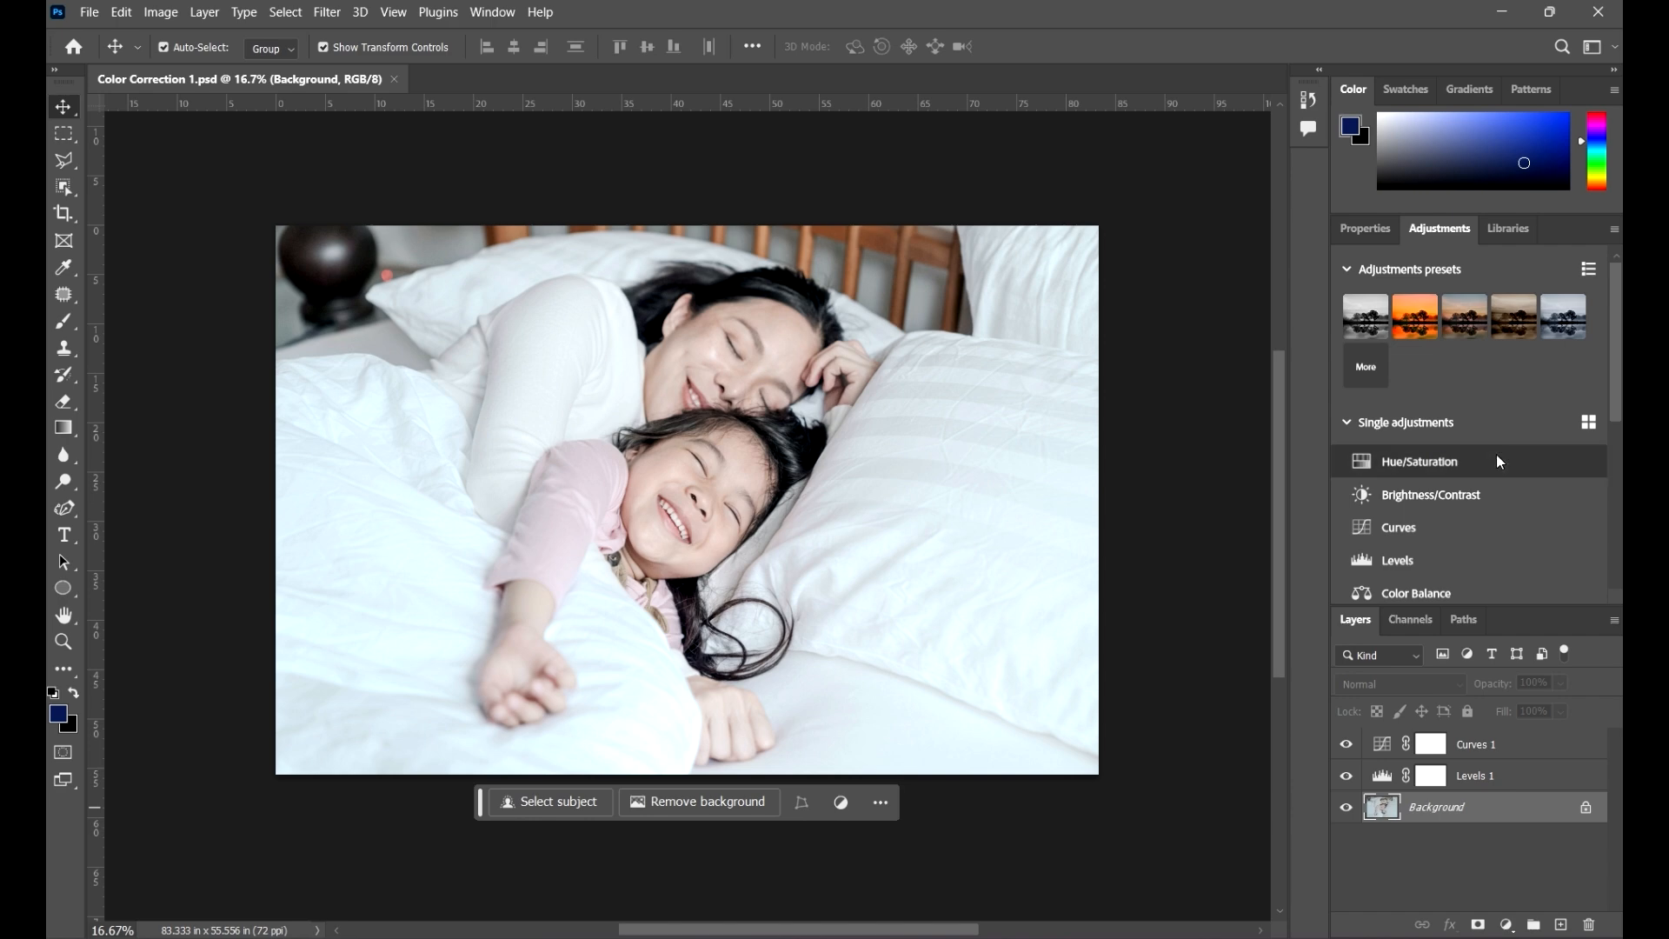
{"action": "scroll", "coordinate": [1509, 469], "scroll_direction": "down", "scroll_amount": 2}
{"action": "scroll", "coordinate": [1497, 470], "scroll_direction": "down", "scroll_amount": 2}
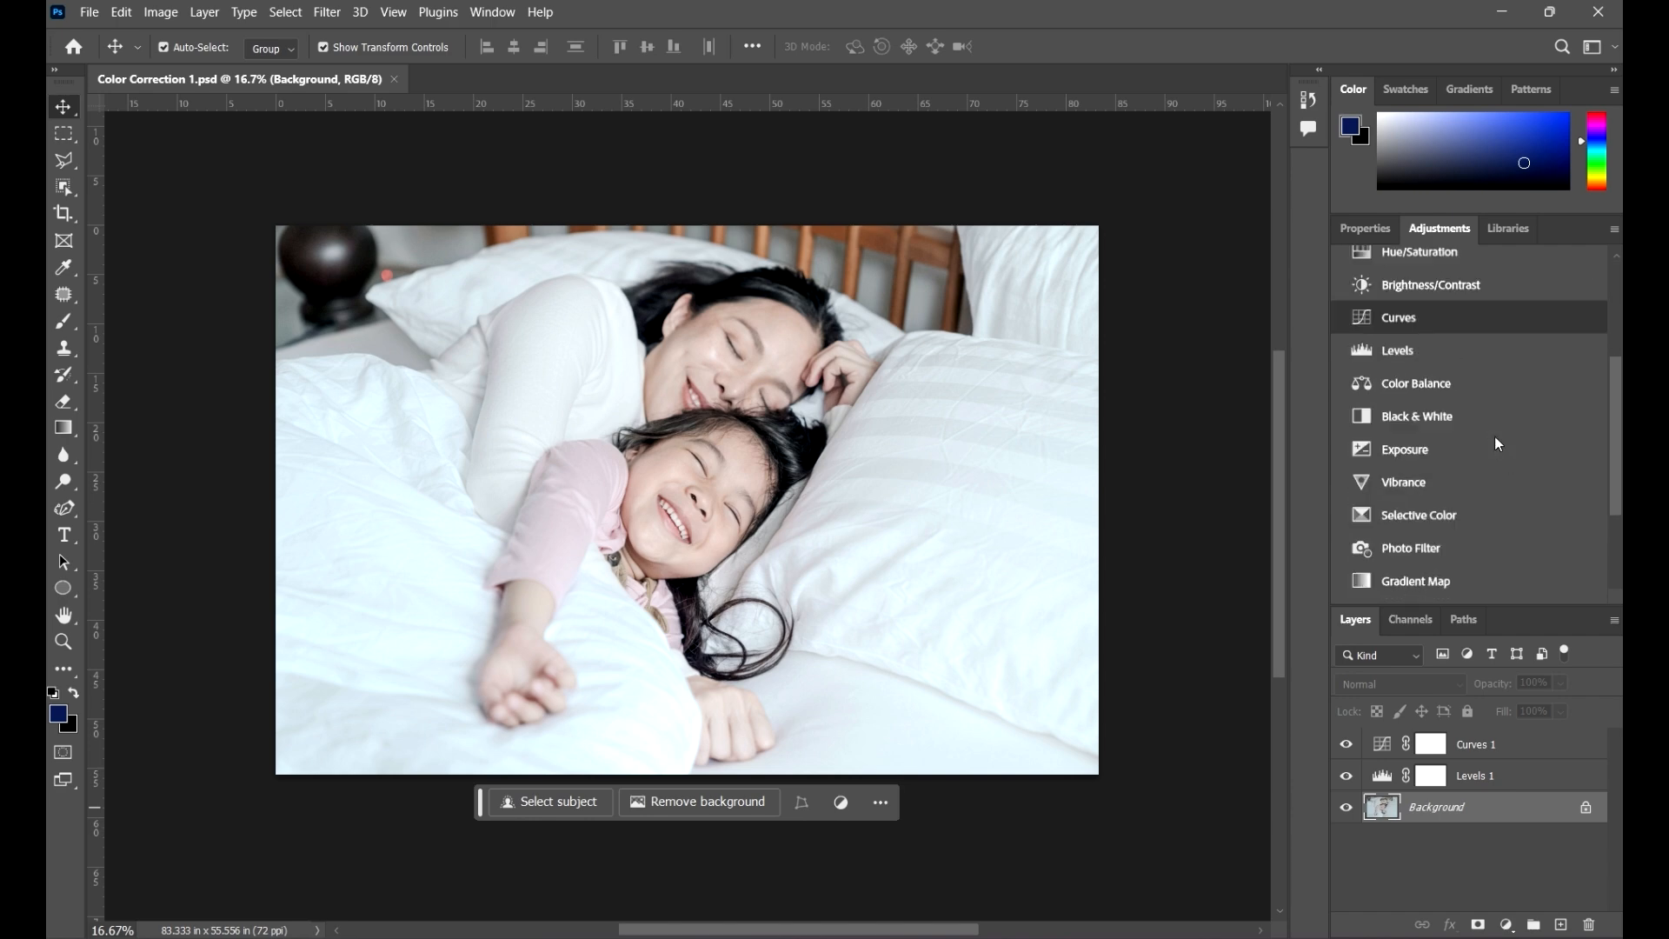
{"action": "left_click", "coordinate": [1446, 487]}
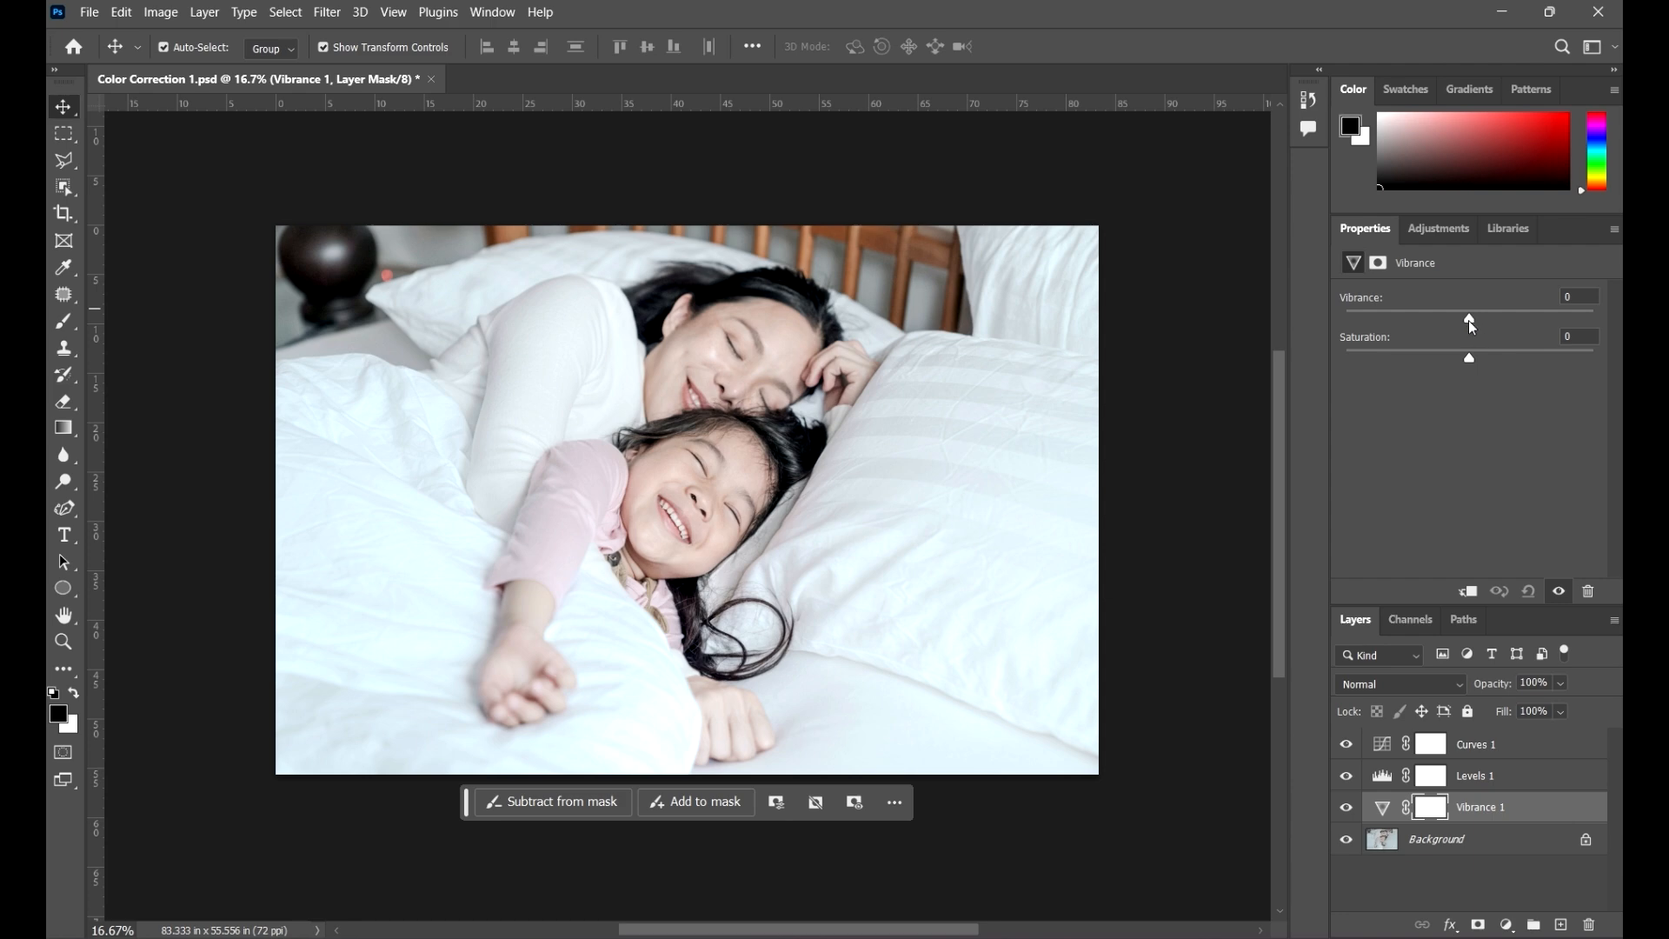
Set the Vibrance adjustment's vibrance to +63, comparing the photo with the layer hidden and shown.
{"action": "left_click_drag", "start_coordinate": [1467, 320], "coordinate": [1464, 320]}
{"action": "mouse_move", "coordinate": [1615, 355]}
{"action": "left_mouse_down"}
{"action": "mouse_move", "coordinate": [1491, 342]}
{"action": "mouse_move", "coordinate": [1577, 331]}
{"action": "mouse_move", "coordinate": [1481, 341]}
{"action": "mouse_move", "coordinate": [1607, 339]}
{"action": "left_mouse_up"}
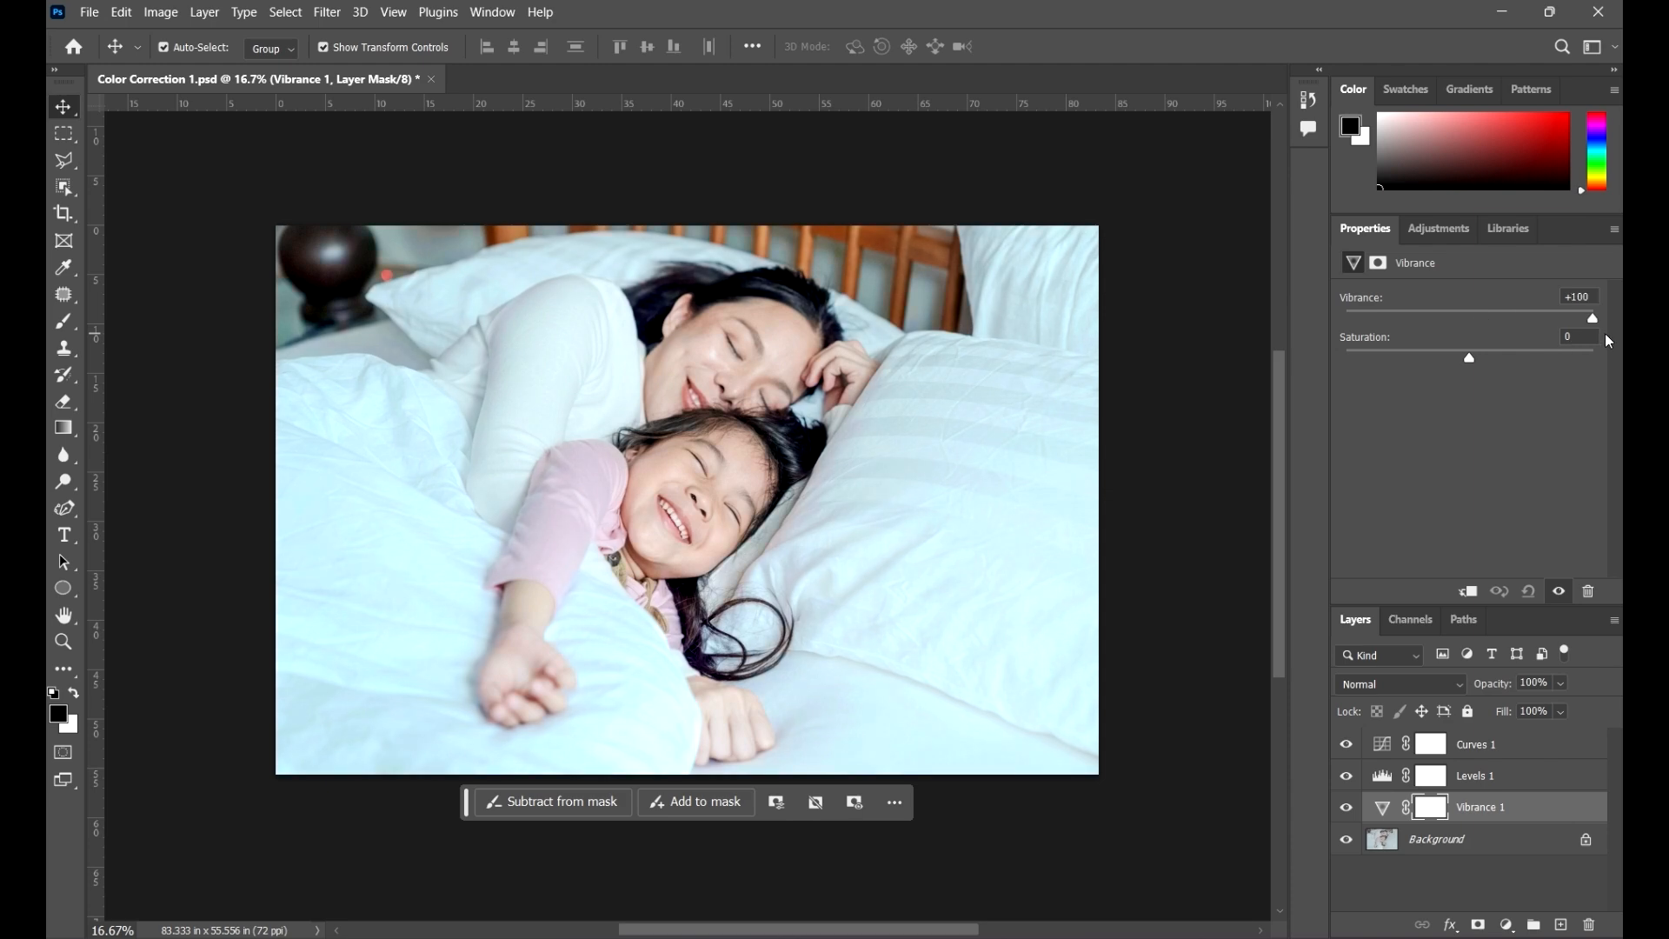
{"action": "left_click_drag", "start_coordinate": [1485, 334], "coordinate": [1544, 321]}
{"action": "left_click_drag", "start_coordinate": [1580, 320], "coordinate": [1450, 334]}
{"action": "mouse_move", "coordinate": [1598, 339]}
{"action": "left_mouse_down"}
{"action": "mouse_move", "coordinate": [1478, 339]}
{"action": "mouse_move", "coordinate": [1611, 339]}
{"action": "left_mouse_up"}
{"action": "left_click_drag", "start_coordinate": [1558, 321], "coordinate": [1552, 320]}
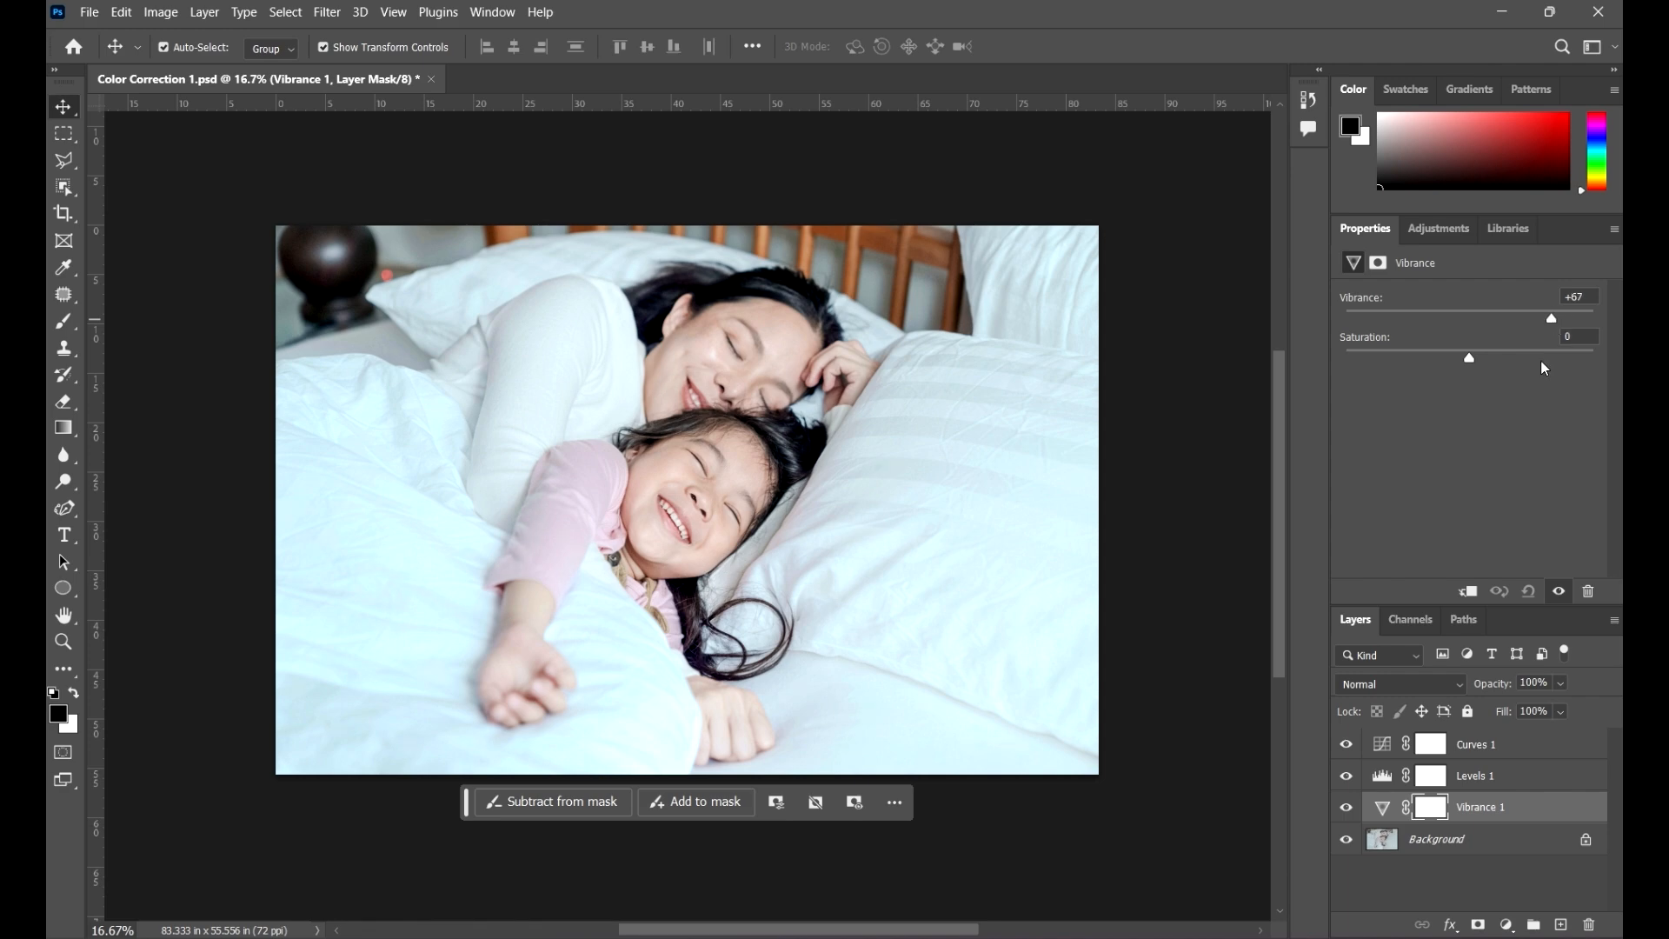
{"action": "left_click", "coordinate": [1347, 808]}
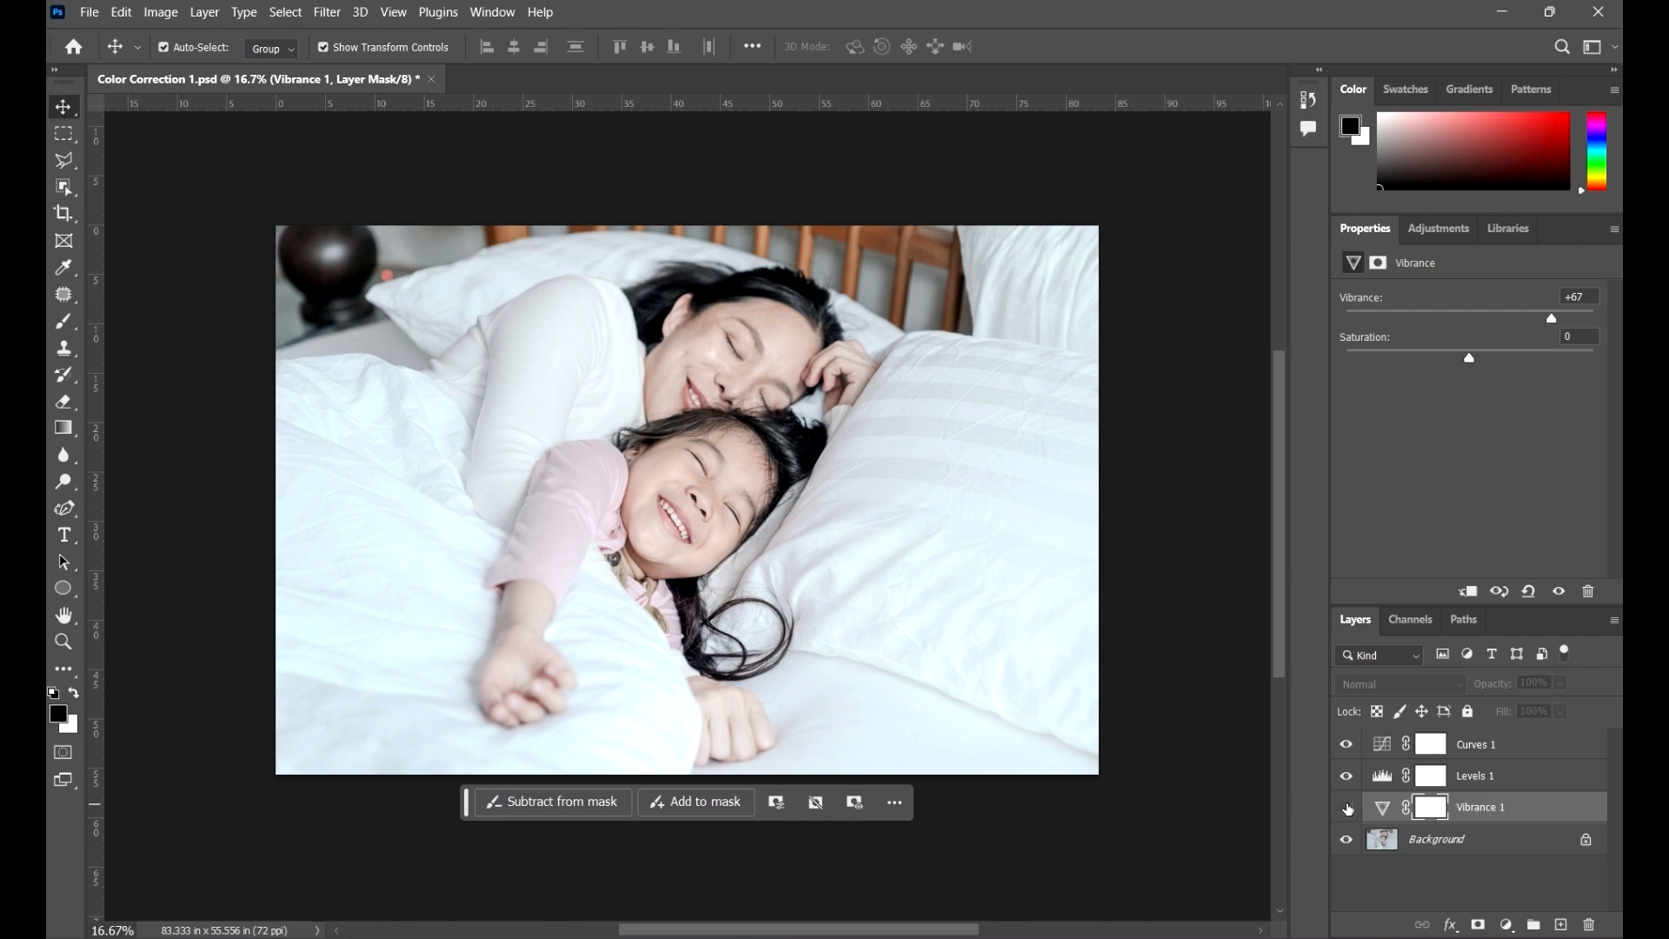
{"action": "left_click", "coordinate": [1348, 808]}
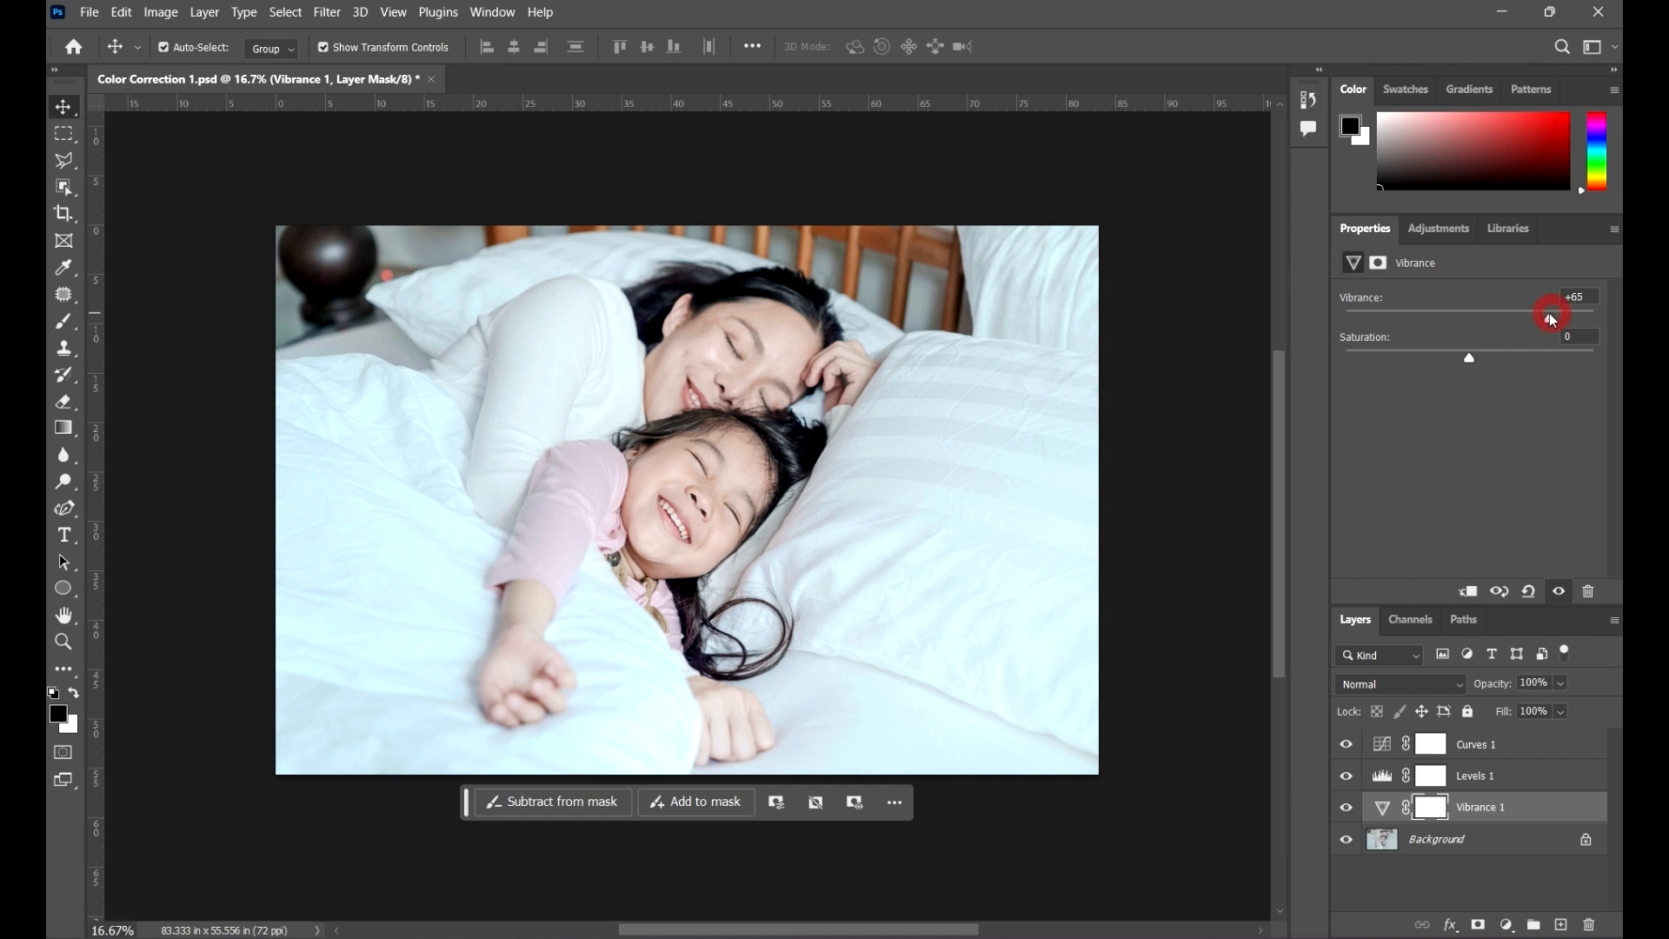
{"action": "left_click_drag", "start_coordinate": [1550, 313], "coordinate": [1547, 315]}
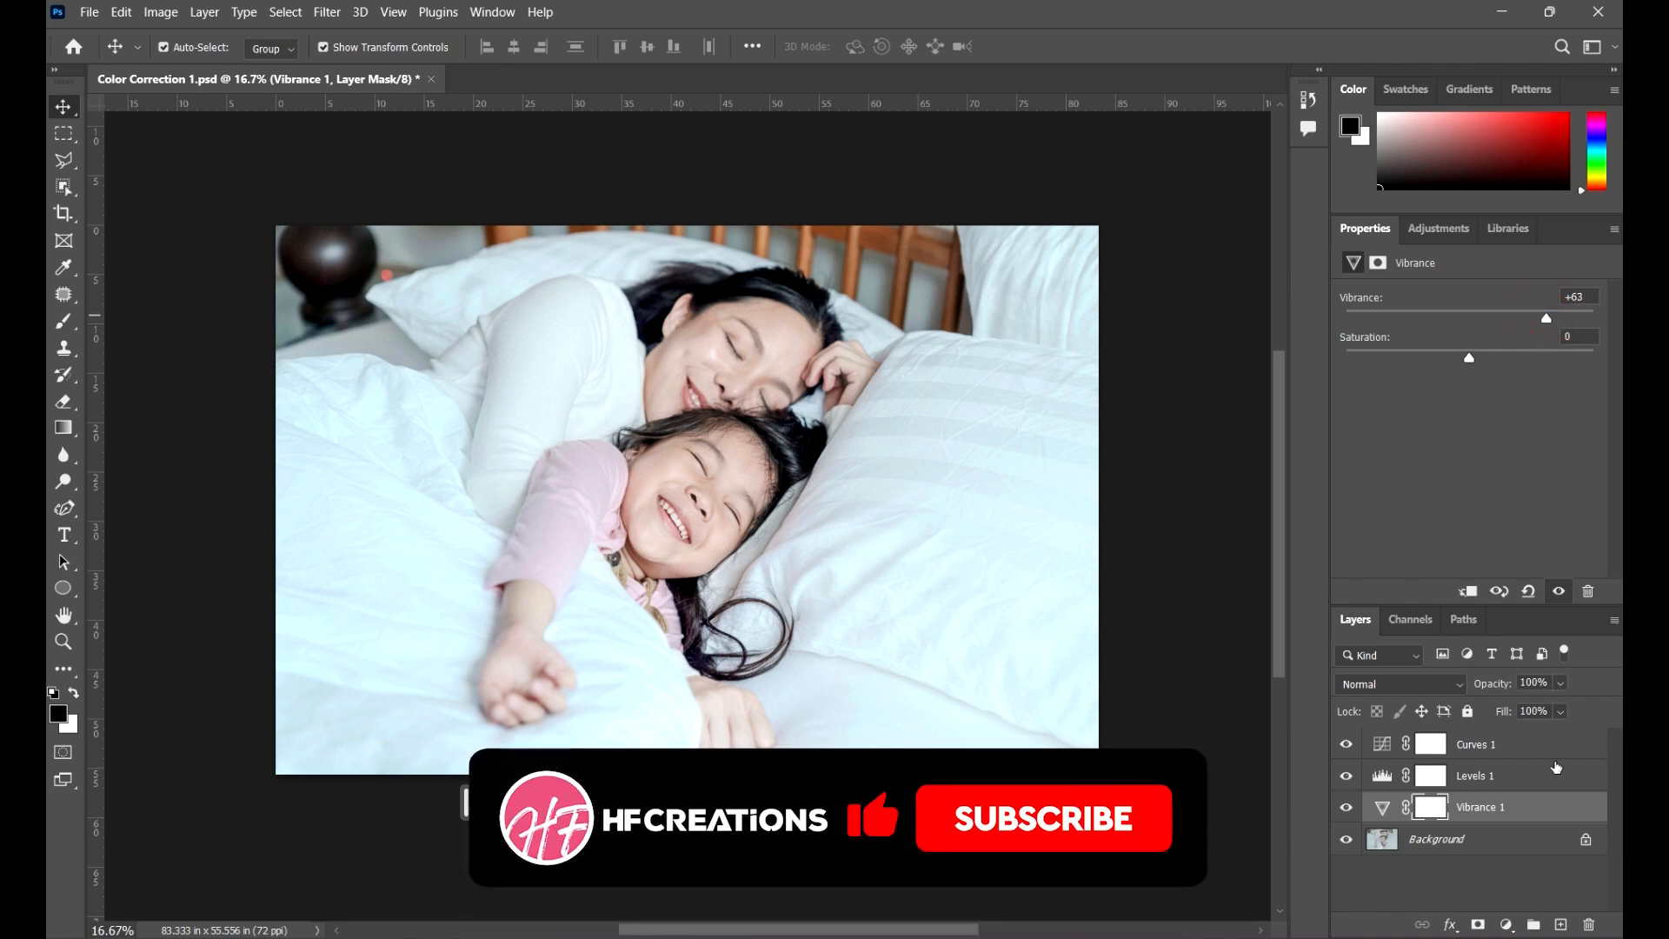
{"action": "left_click", "coordinate": [1382, 807]}
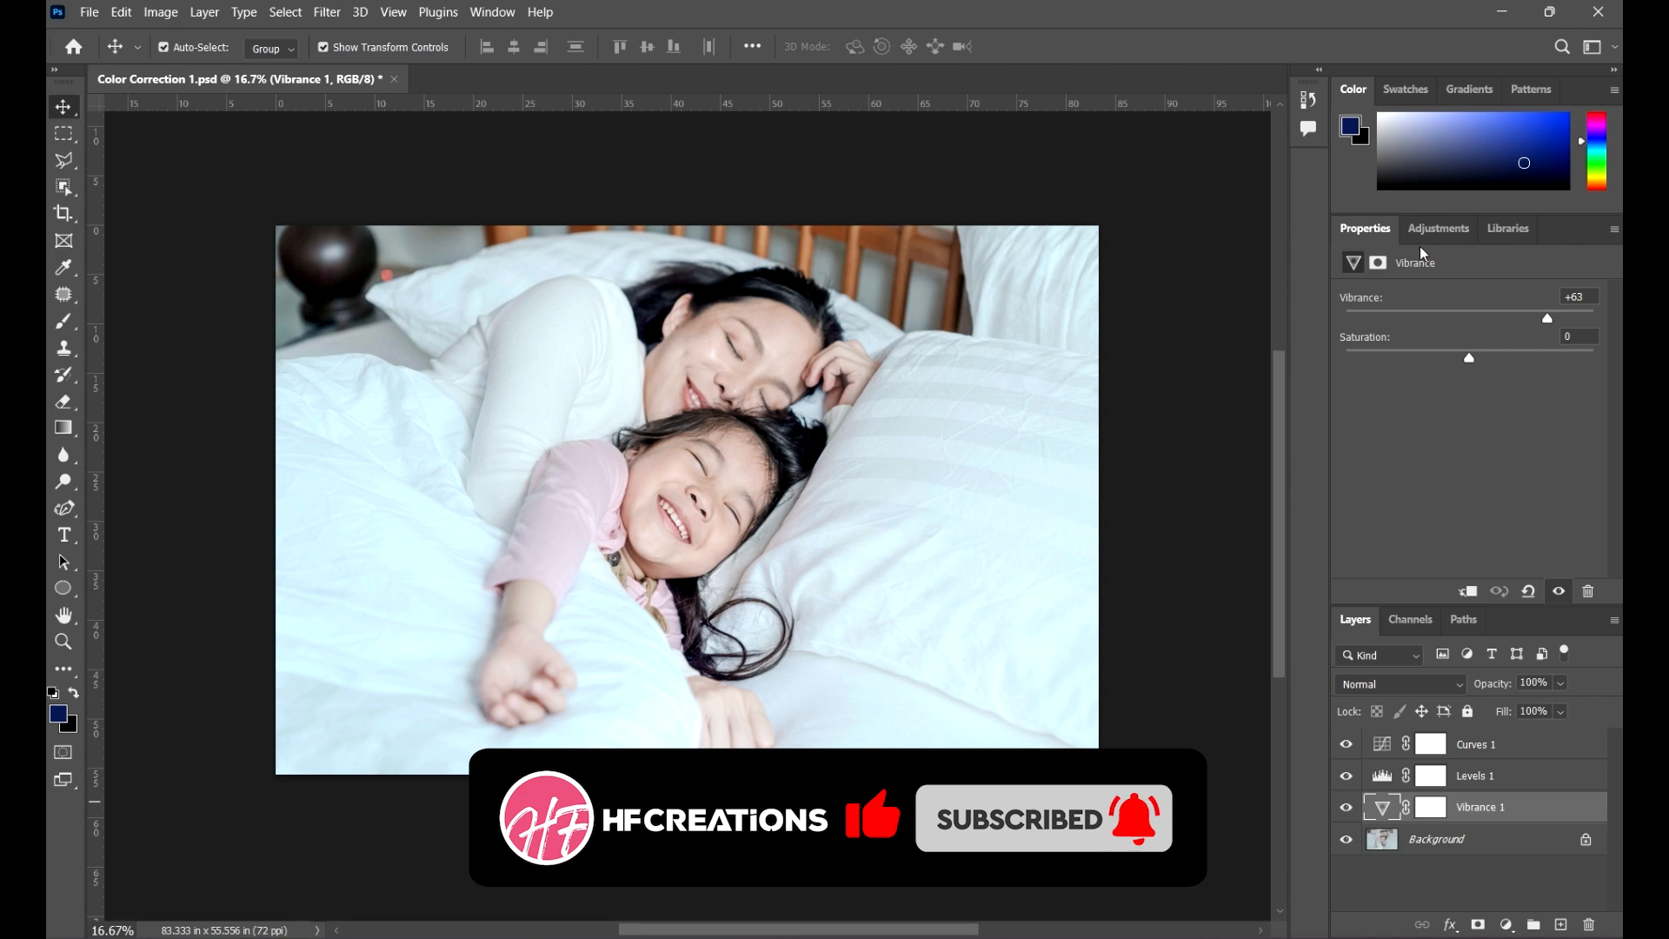
Add an Exposure adjustment above the Vibrance layer with exposure +0.06, offset +0.0042 and gamma correction 1.
{"action": "left_click", "coordinate": [1444, 230]}
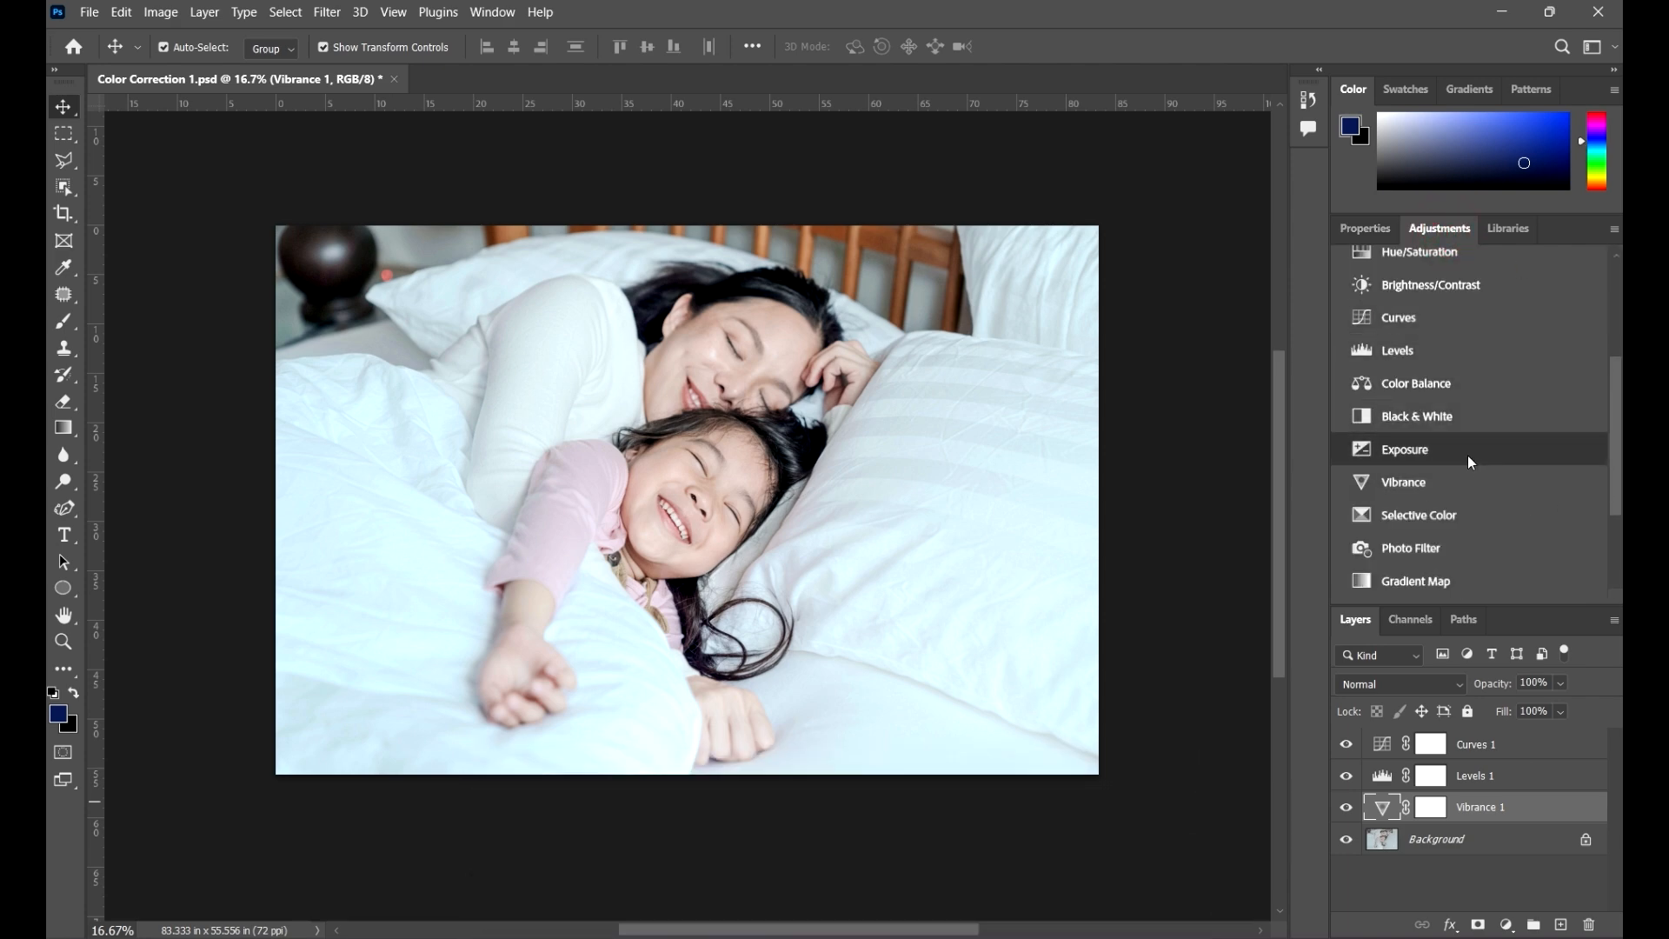
{"action": "left_click", "coordinate": [1434, 450]}
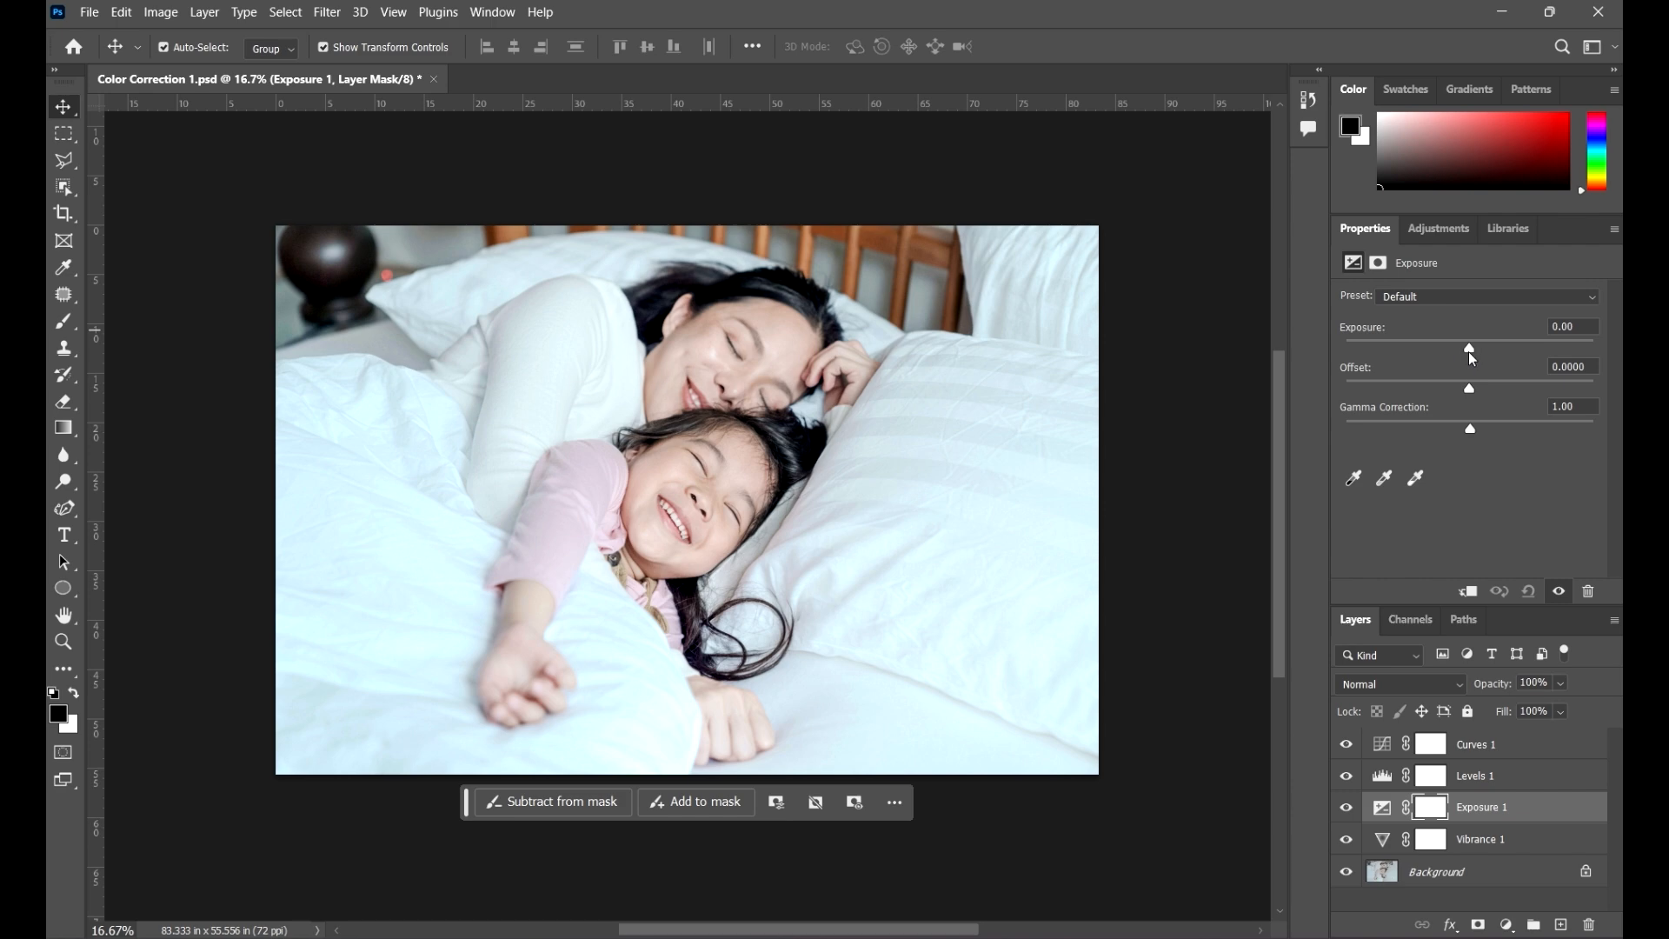
{"action": "mouse_move", "coordinate": [1471, 353]}
{"action": "left_mouse_down"}
{"action": "mouse_move", "coordinate": [1497, 348]}
{"action": "mouse_move", "coordinate": [1401, 348]}
{"action": "mouse_move", "coordinate": [1552, 356]}
{"action": "mouse_move", "coordinate": [1393, 370]}
{"action": "mouse_move", "coordinate": [1556, 371]}
{"action": "mouse_move", "coordinate": [1413, 385]}
{"action": "mouse_move", "coordinate": [1504, 385]}
{"action": "mouse_move", "coordinate": [1470, 381]}
{"action": "left_mouse_up"}
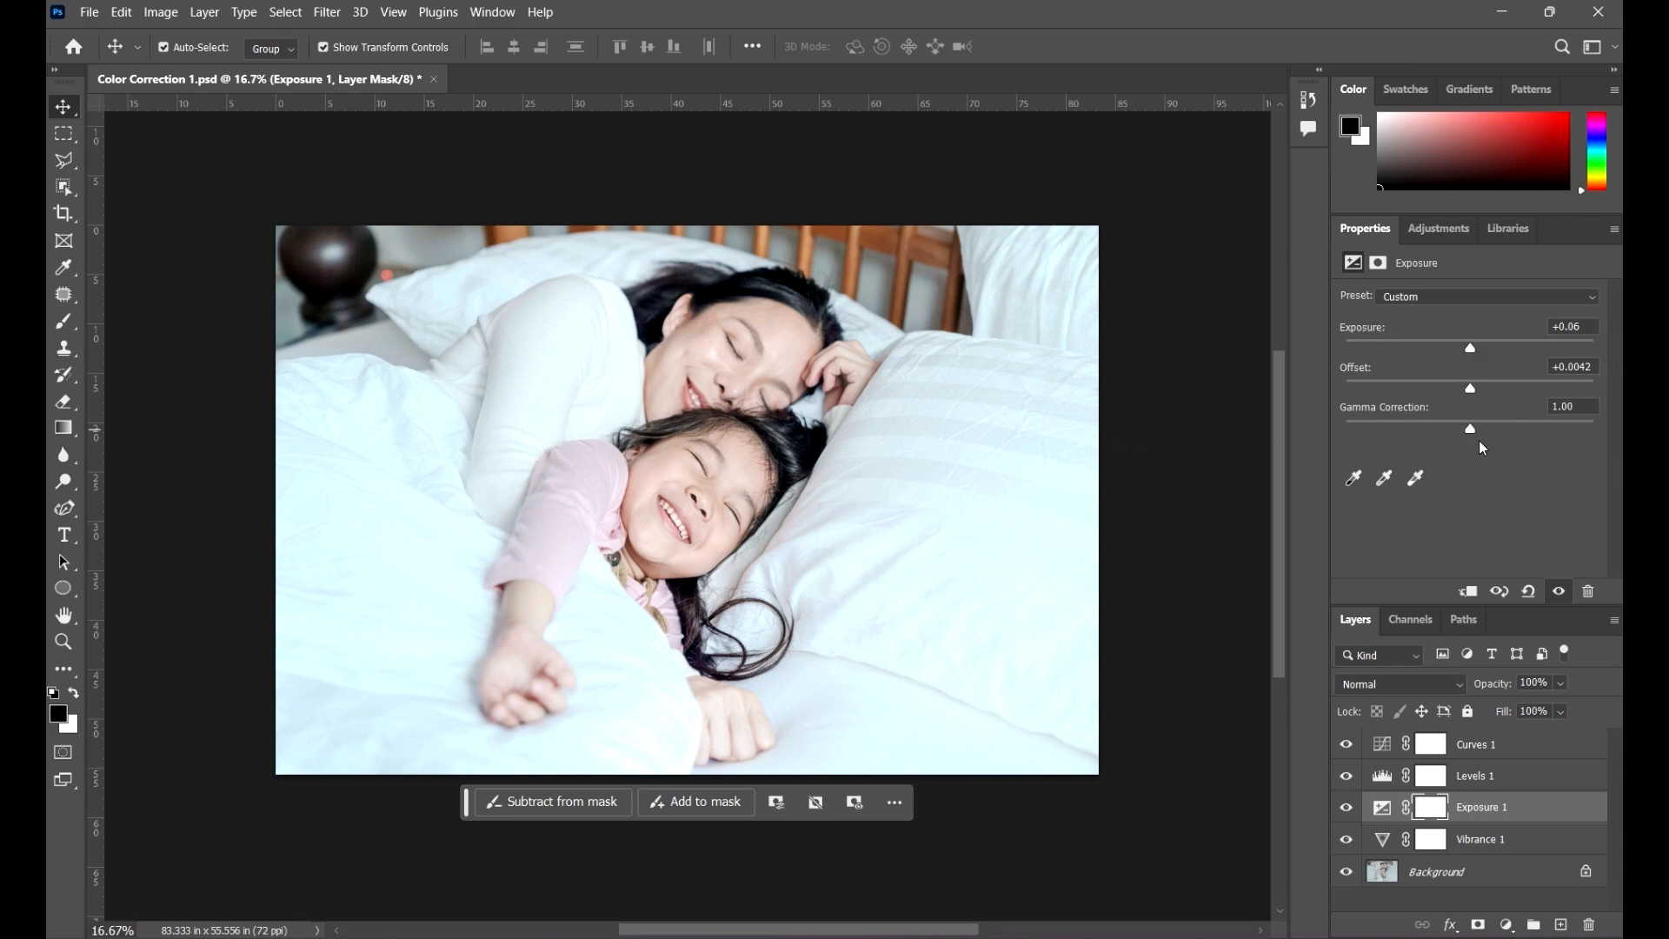
{"action": "mouse_move", "coordinate": [1469, 431]}
{"action": "left_mouse_down"}
{"action": "mouse_move", "coordinate": [1419, 426]}
{"action": "mouse_move", "coordinate": [1530, 431]}
{"action": "mouse_move", "coordinate": [1500, 429]}
{"action": "left_mouse_up"}
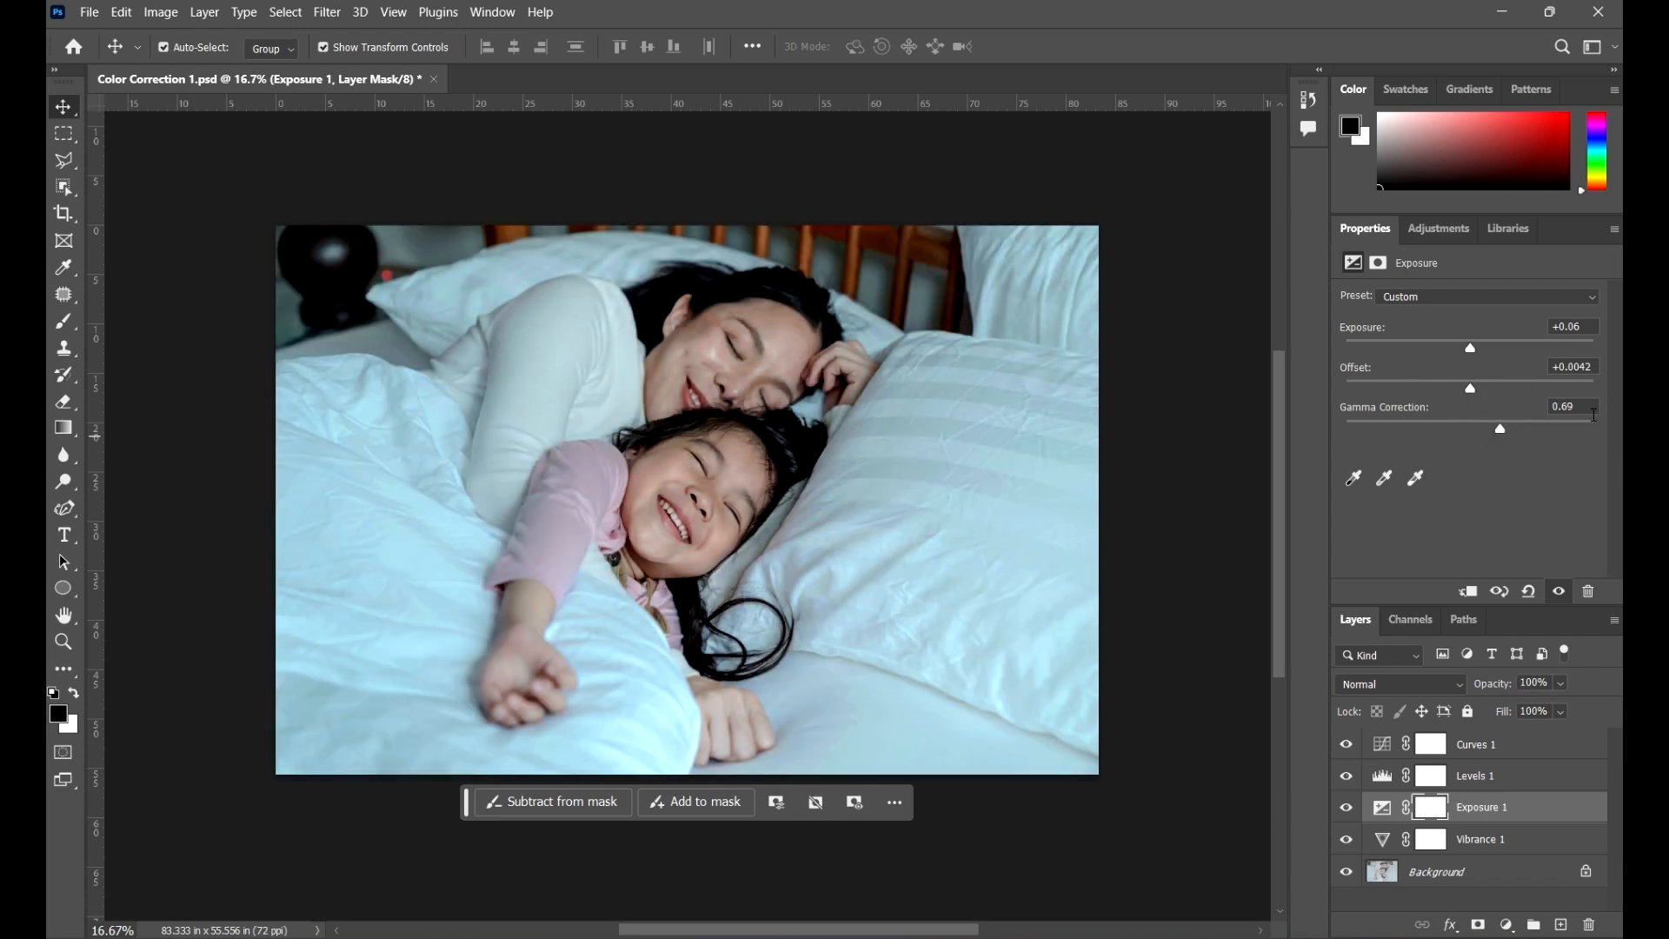
{"action": "left_click", "coordinate": [1594, 414]}
{"action": "type", "text": "1"}
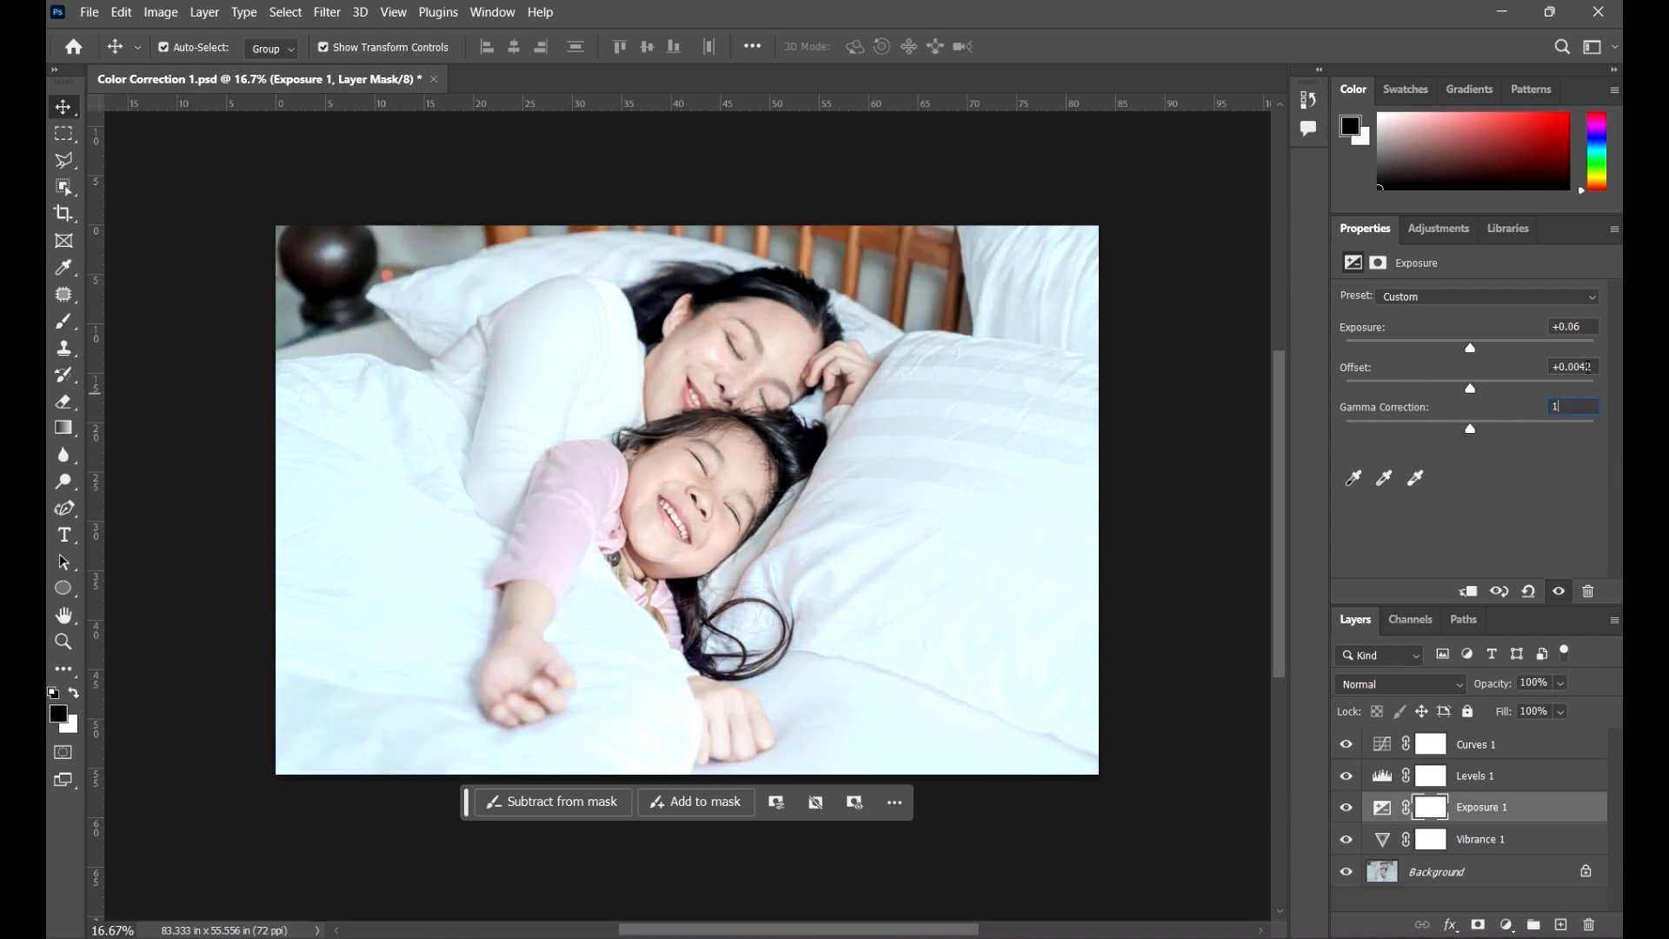
Try an offset of +0.0917 on the Exposure adjustment and delete that adjustment layer.
{"action": "left_click", "coordinate": [1588, 366]}
{"action": "mouse_move", "coordinate": [1474, 388]}
{"action": "left_mouse_down"}
{"action": "mouse_move", "coordinate": [1508, 388]}
{"action": "mouse_move", "coordinate": [1492, 387]}
{"action": "left_mouse_up"}
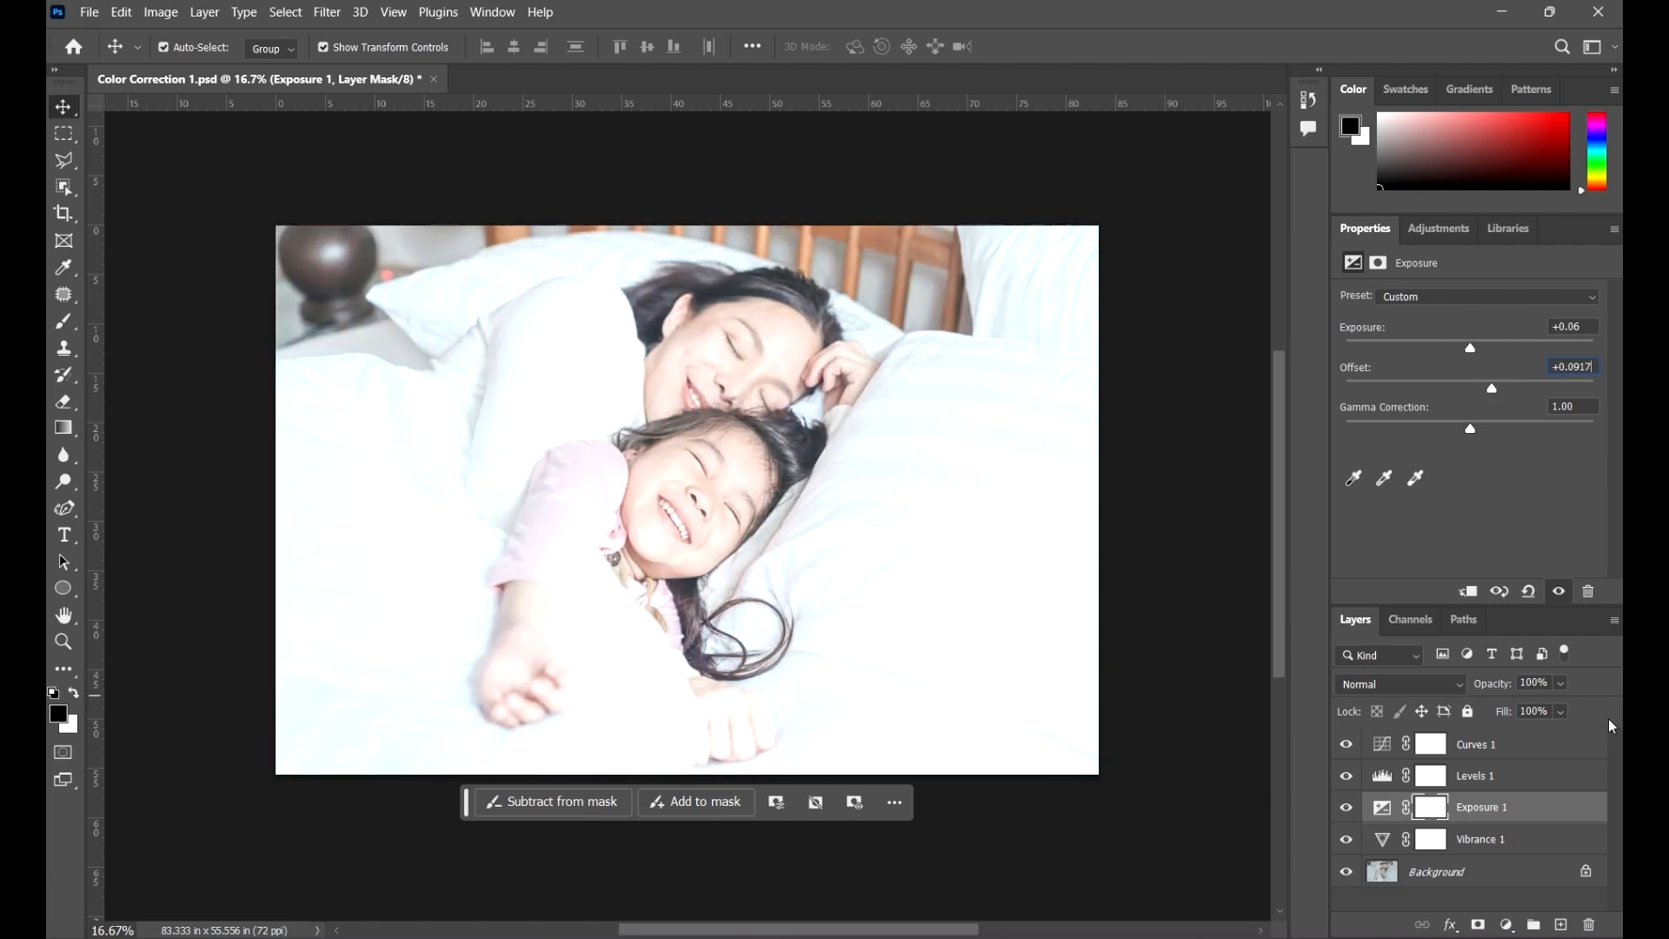
{"action": "left_click", "coordinate": [1565, 809]}
{"action": "key", "text": "Delete"}
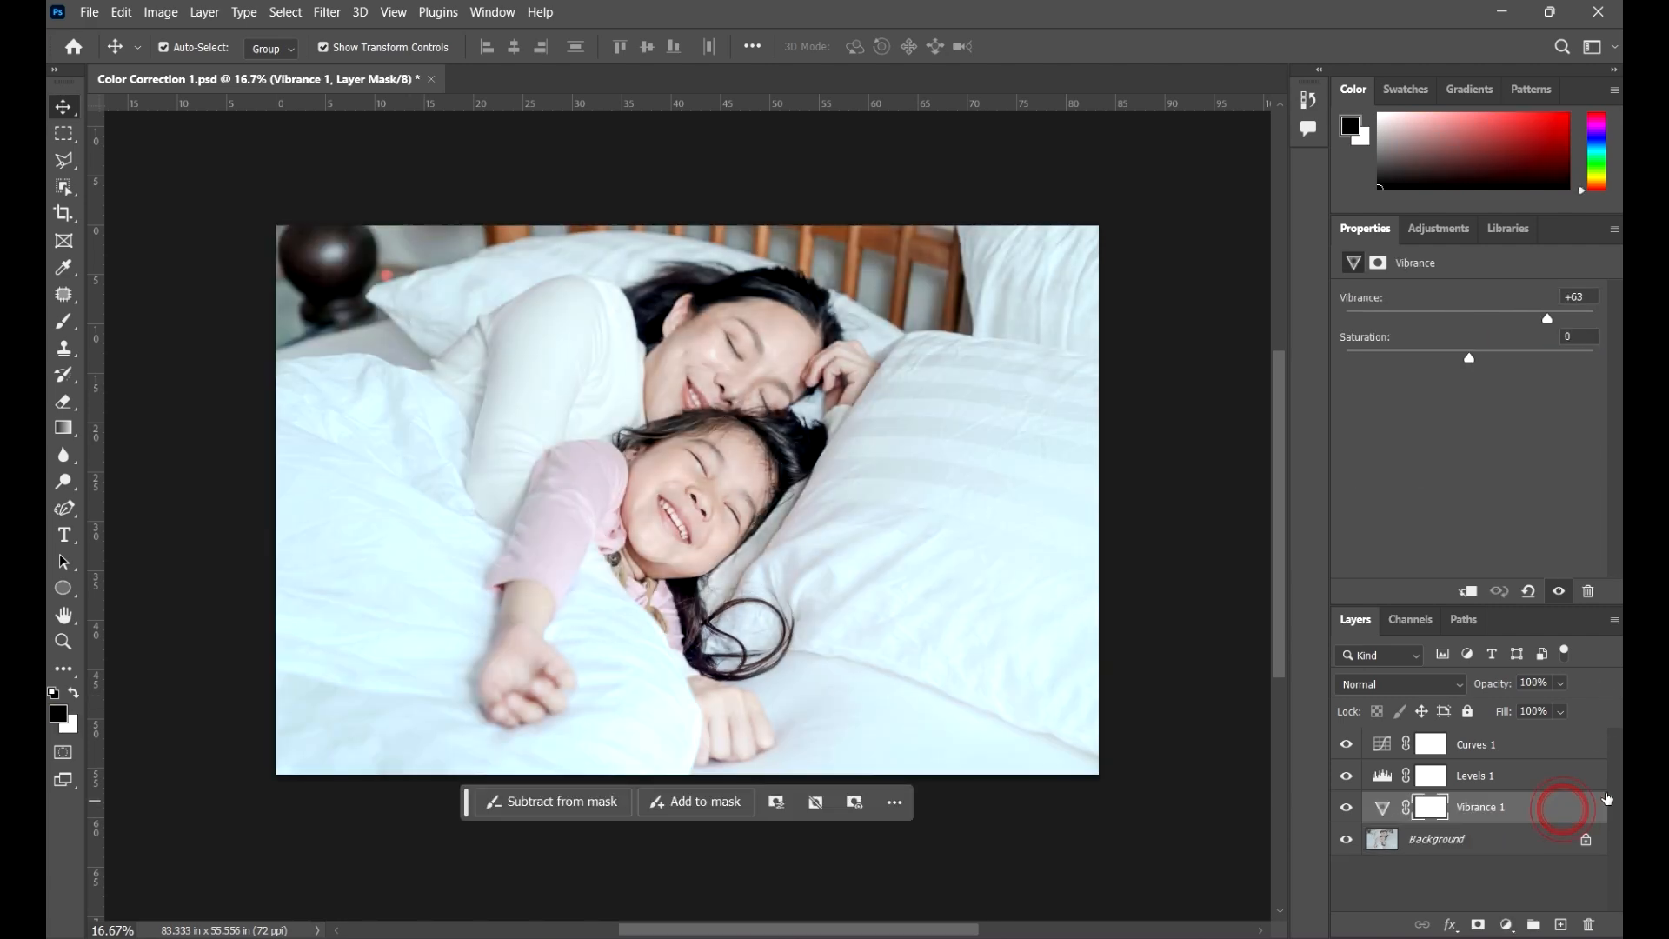
Add a fresh Exposure adjustment above the Vibrance layer and set its exposure to -0.17.
{"action": "left_click", "coordinate": [1440, 229]}
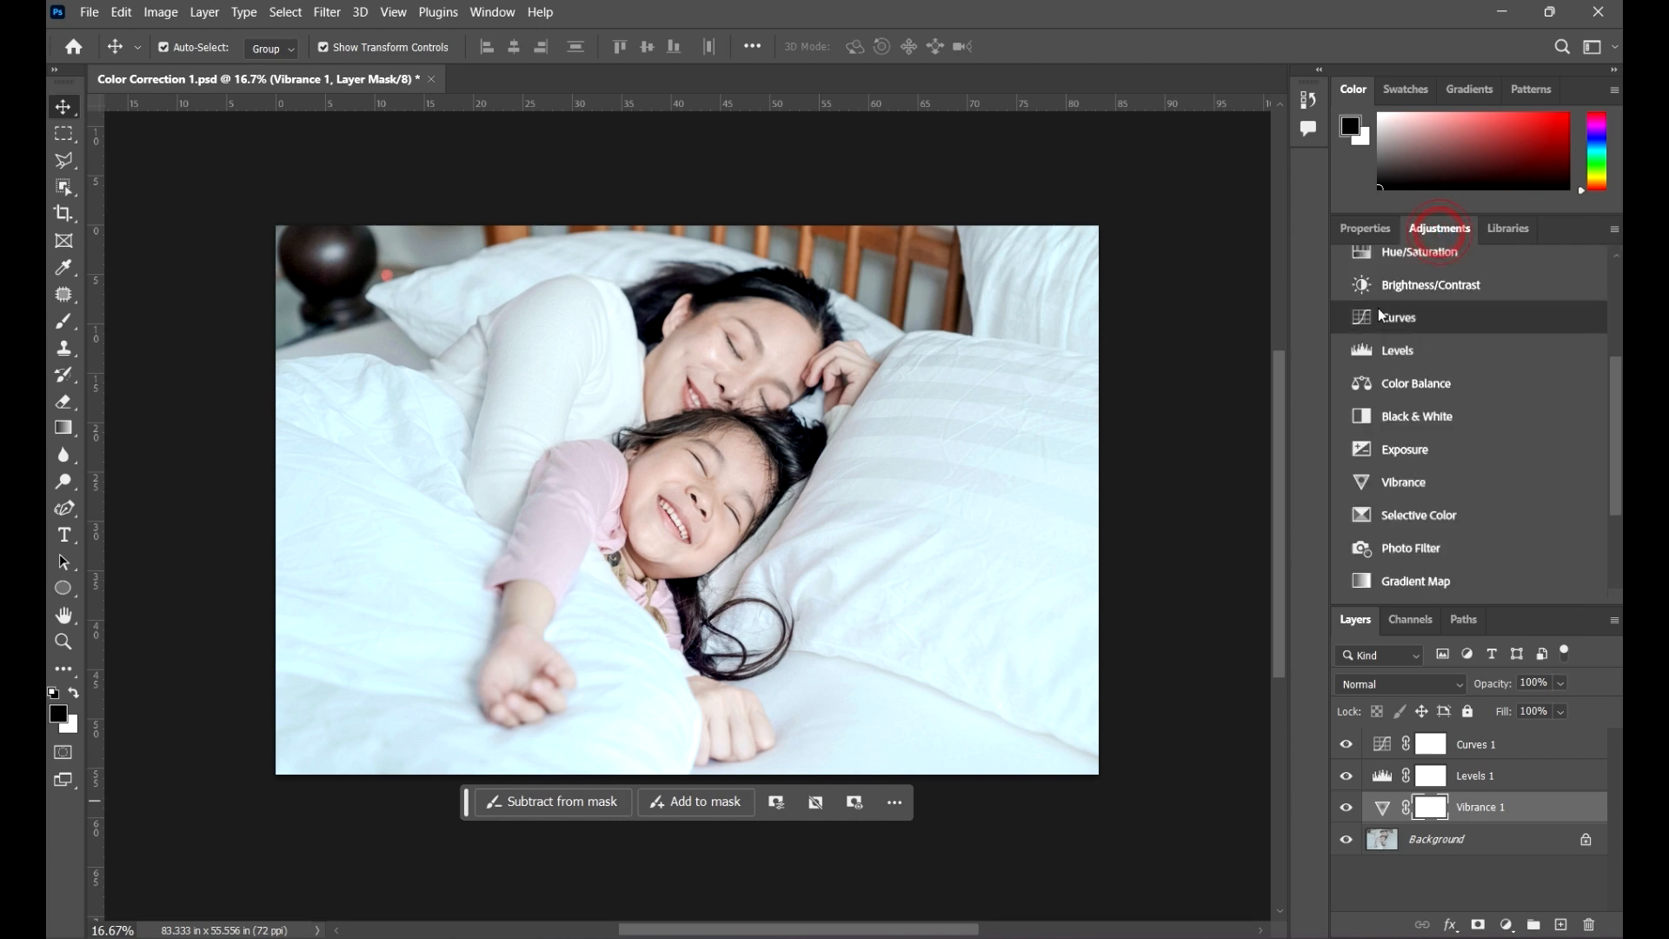
{"action": "left_click", "coordinate": [1434, 449]}
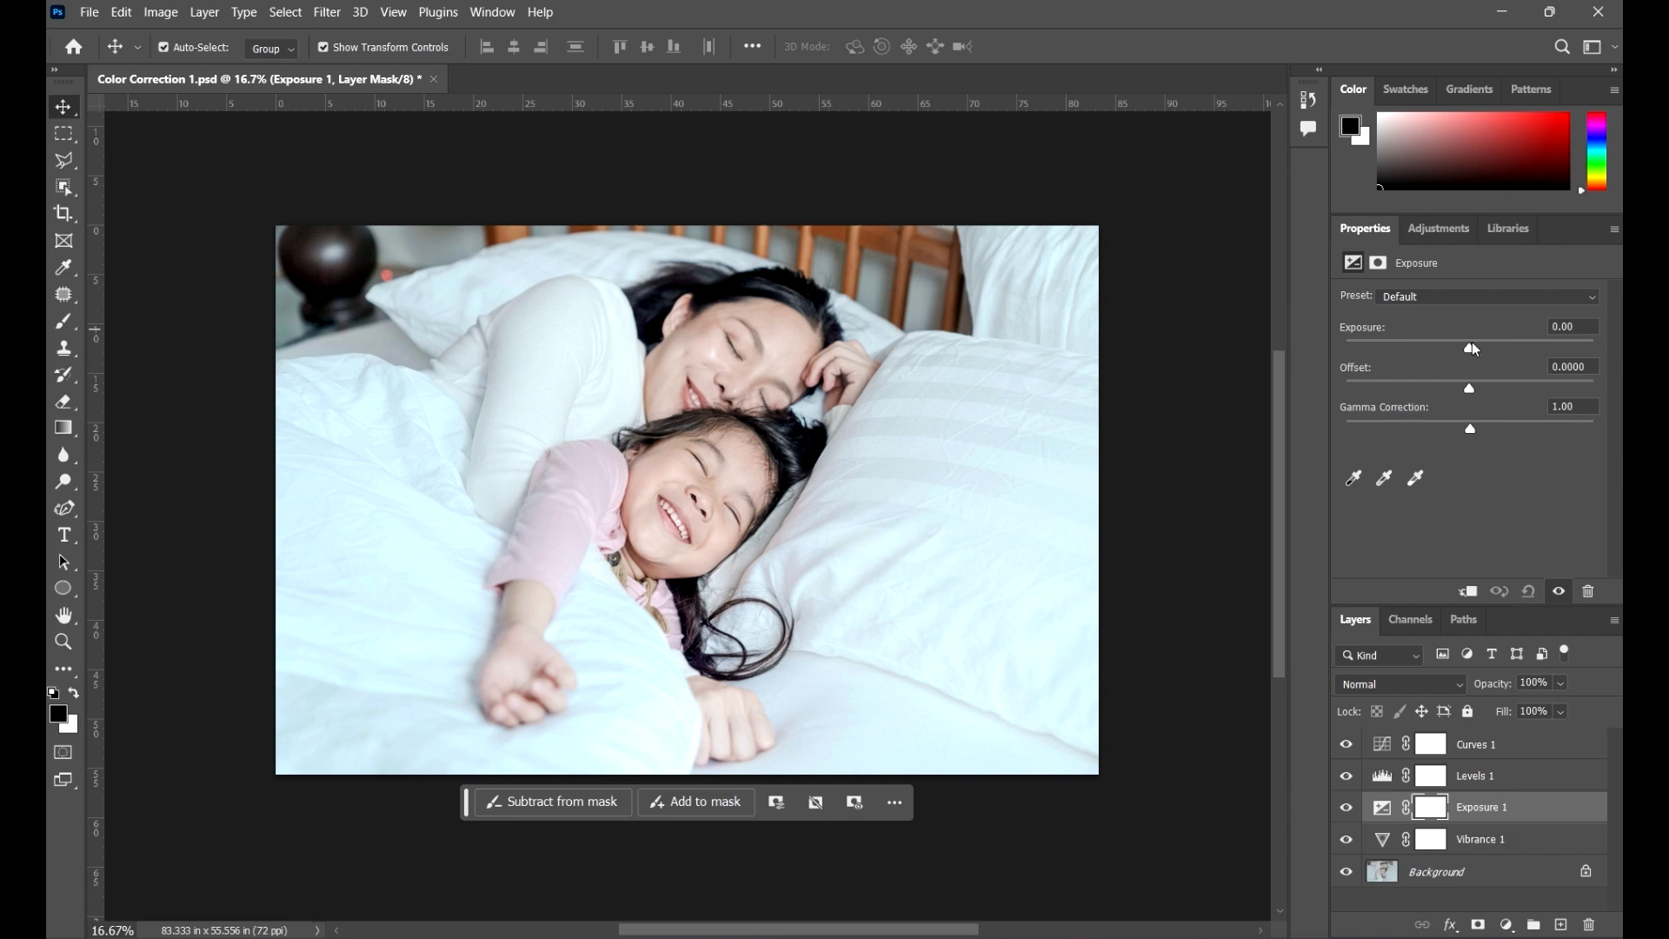
{"action": "mouse_move", "coordinate": [1475, 357]}
{"action": "left_mouse_down"}
{"action": "mouse_move", "coordinate": [1489, 357]}
{"action": "mouse_move", "coordinate": [1469, 359]}
{"action": "left_mouse_up"}
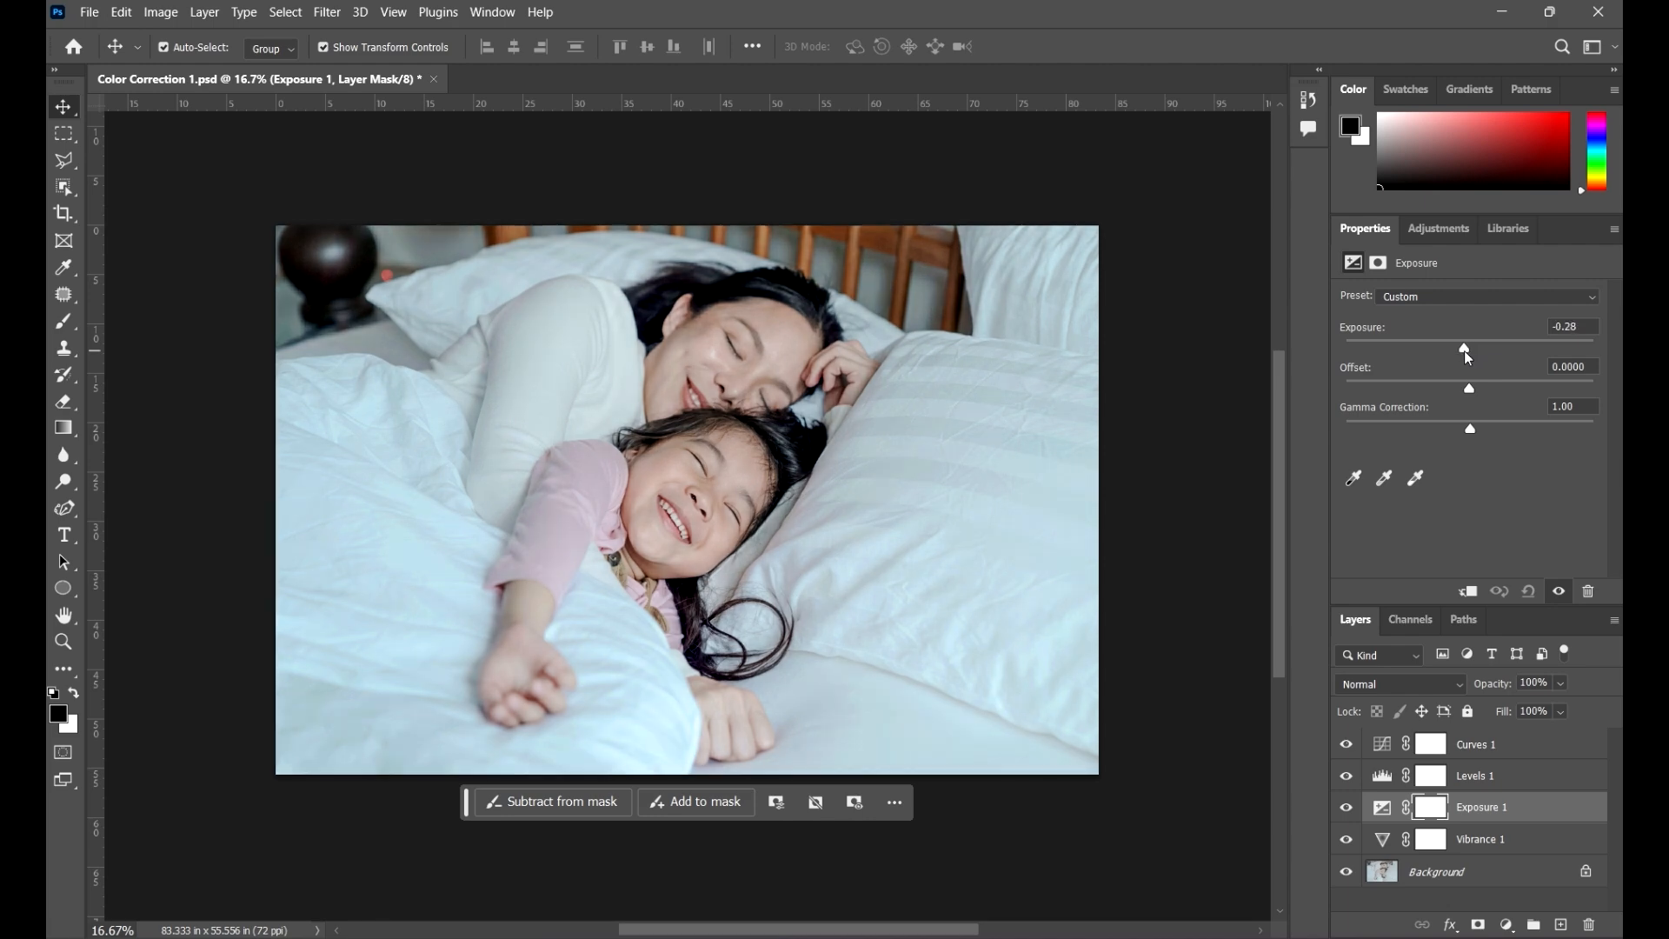
{"action": "left_click_drag", "start_coordinate": [1468, 358], "coordinate": [1470, 359]}
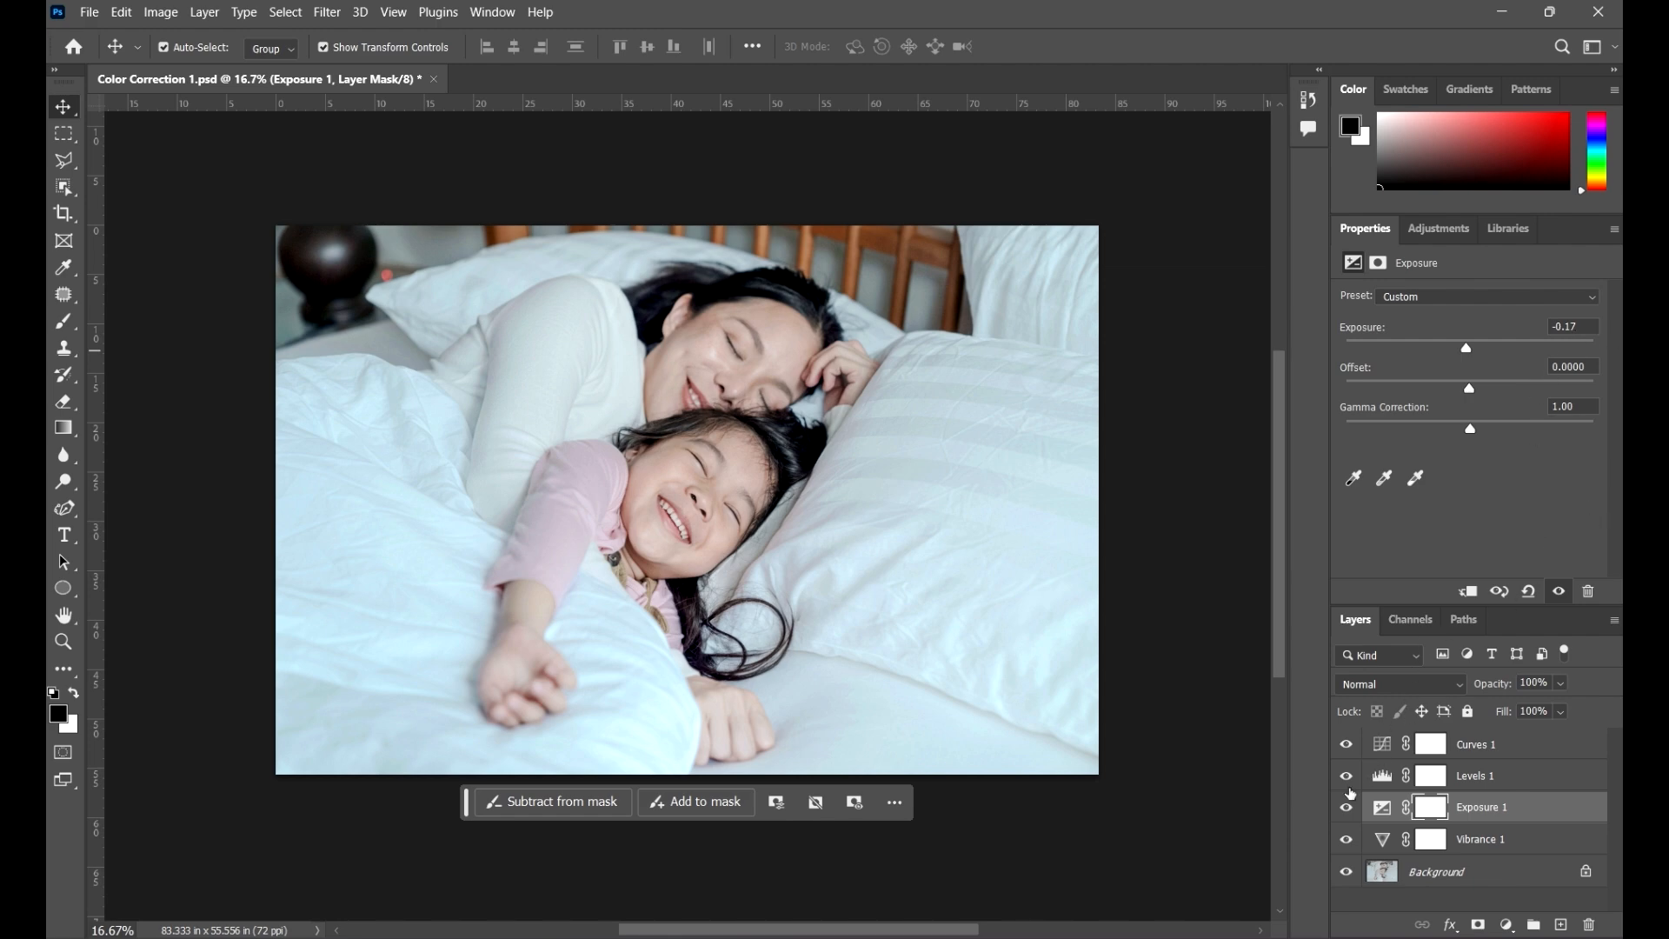
Compare the photo with the Exposure adjustment hidden and shown, and select the Vibrance adjustment layer.
{"action": "left_click", "coordinate": [1346, 808]}
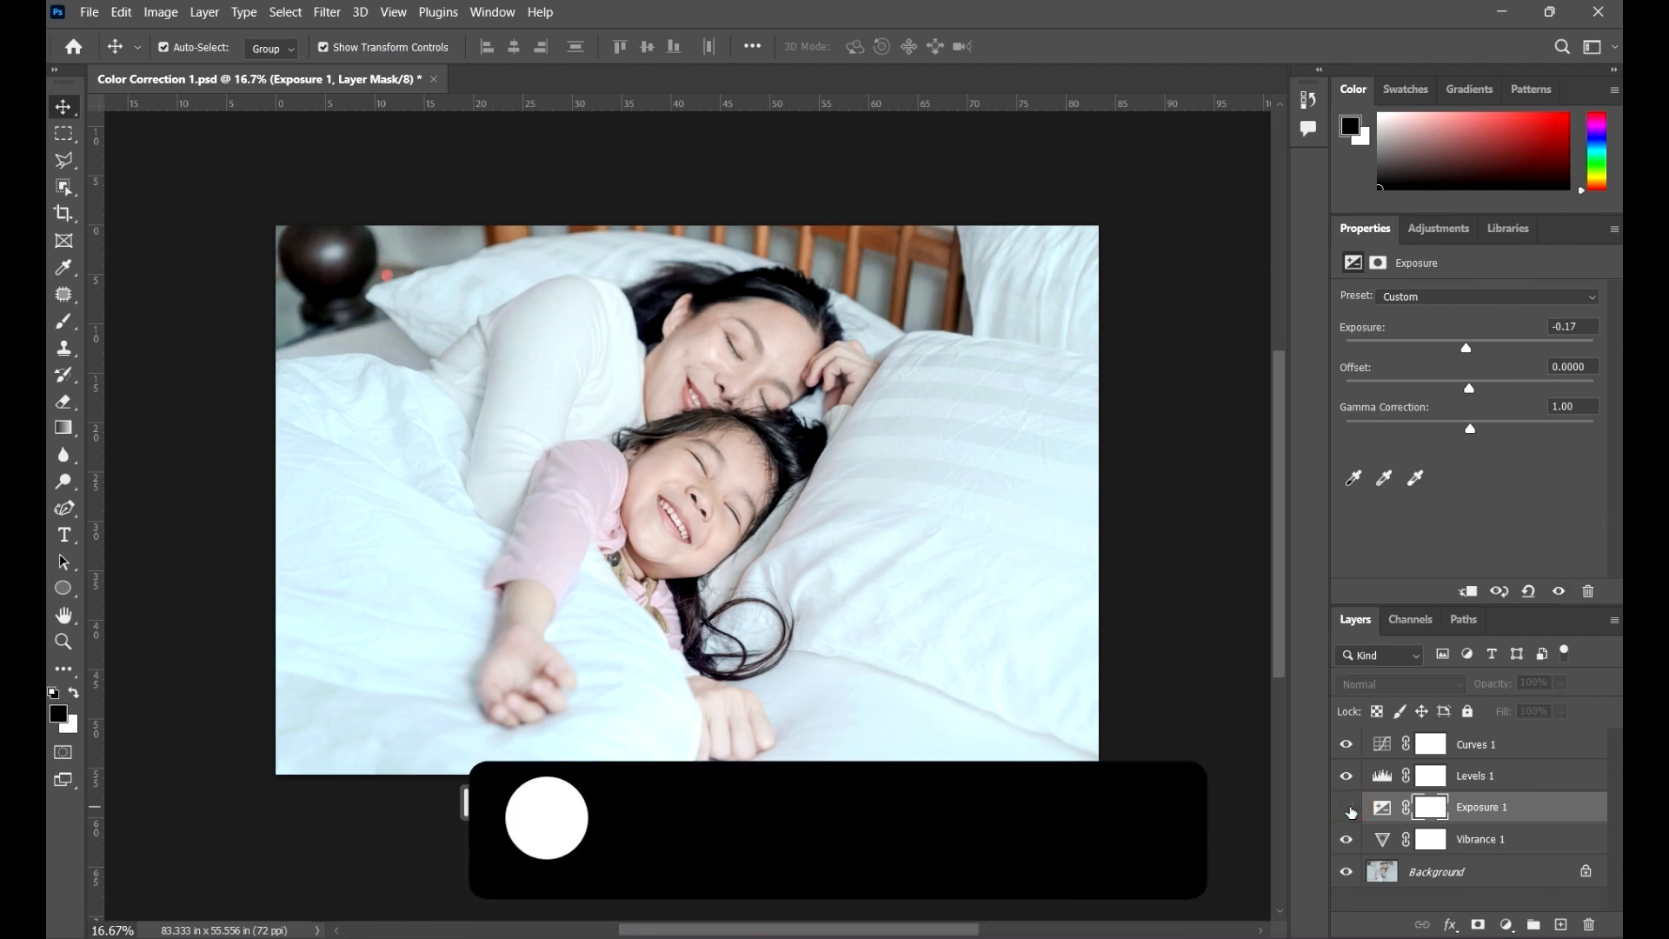
{"action": "left_click", "coordinate": [1347, 808]}
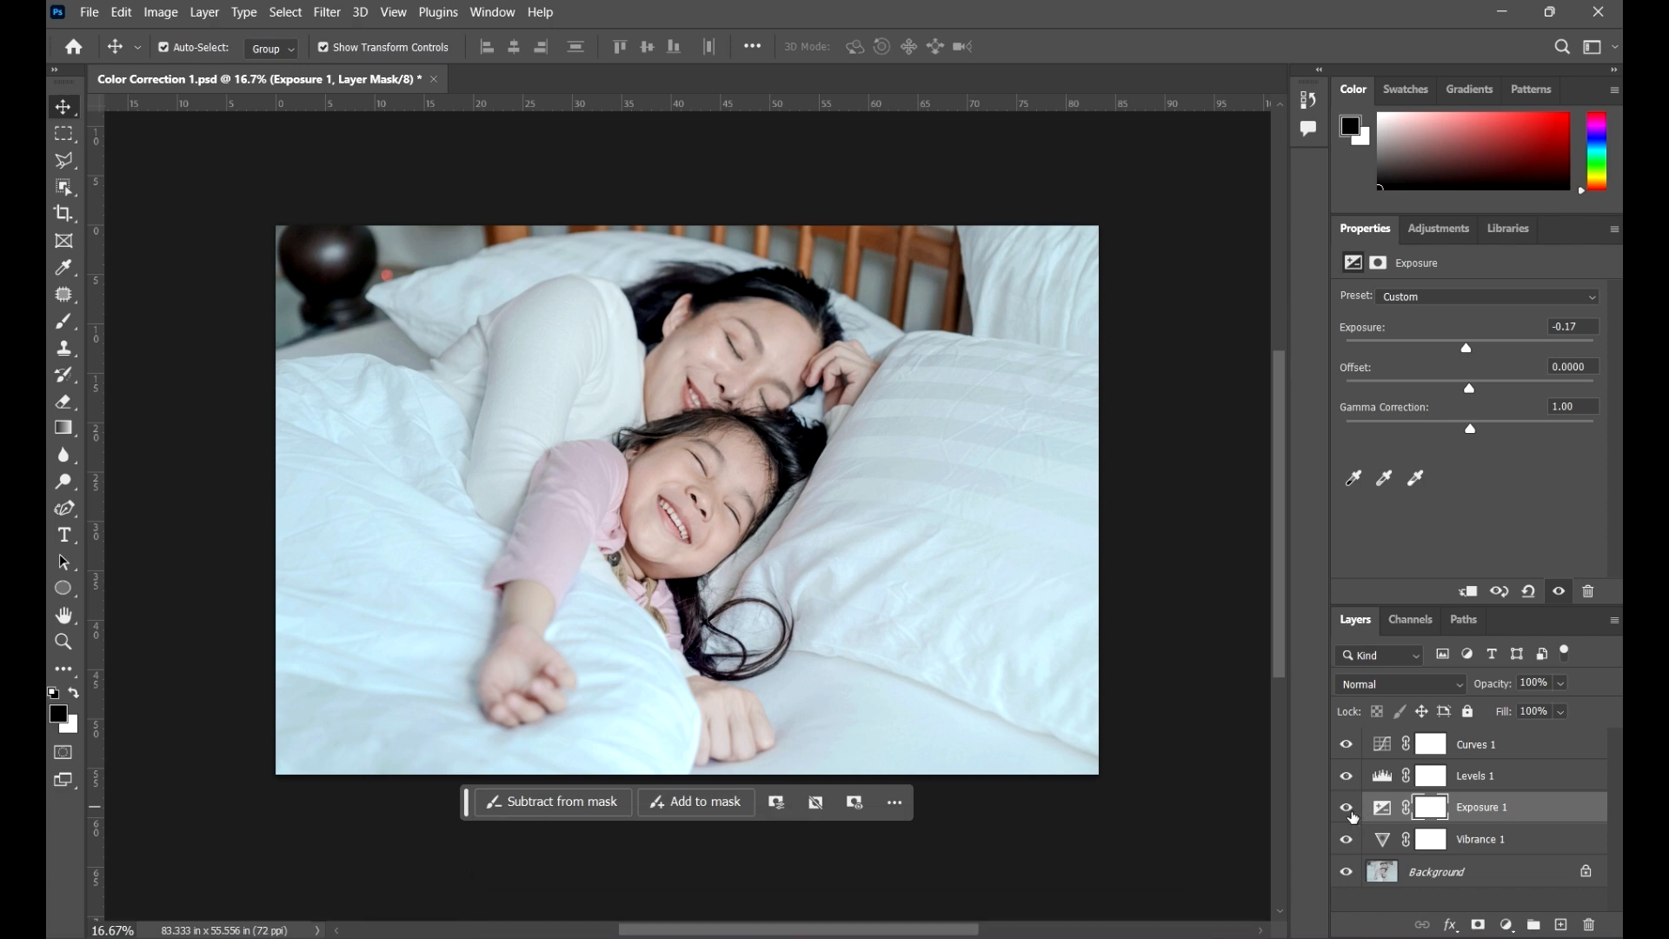
{"action": "left_click", "coordinate": [1347, 809]}
{"action": "left_click", "coordinate": [1347, 808]}
{"action": "left_click", "coordinate": [1559, 848]}
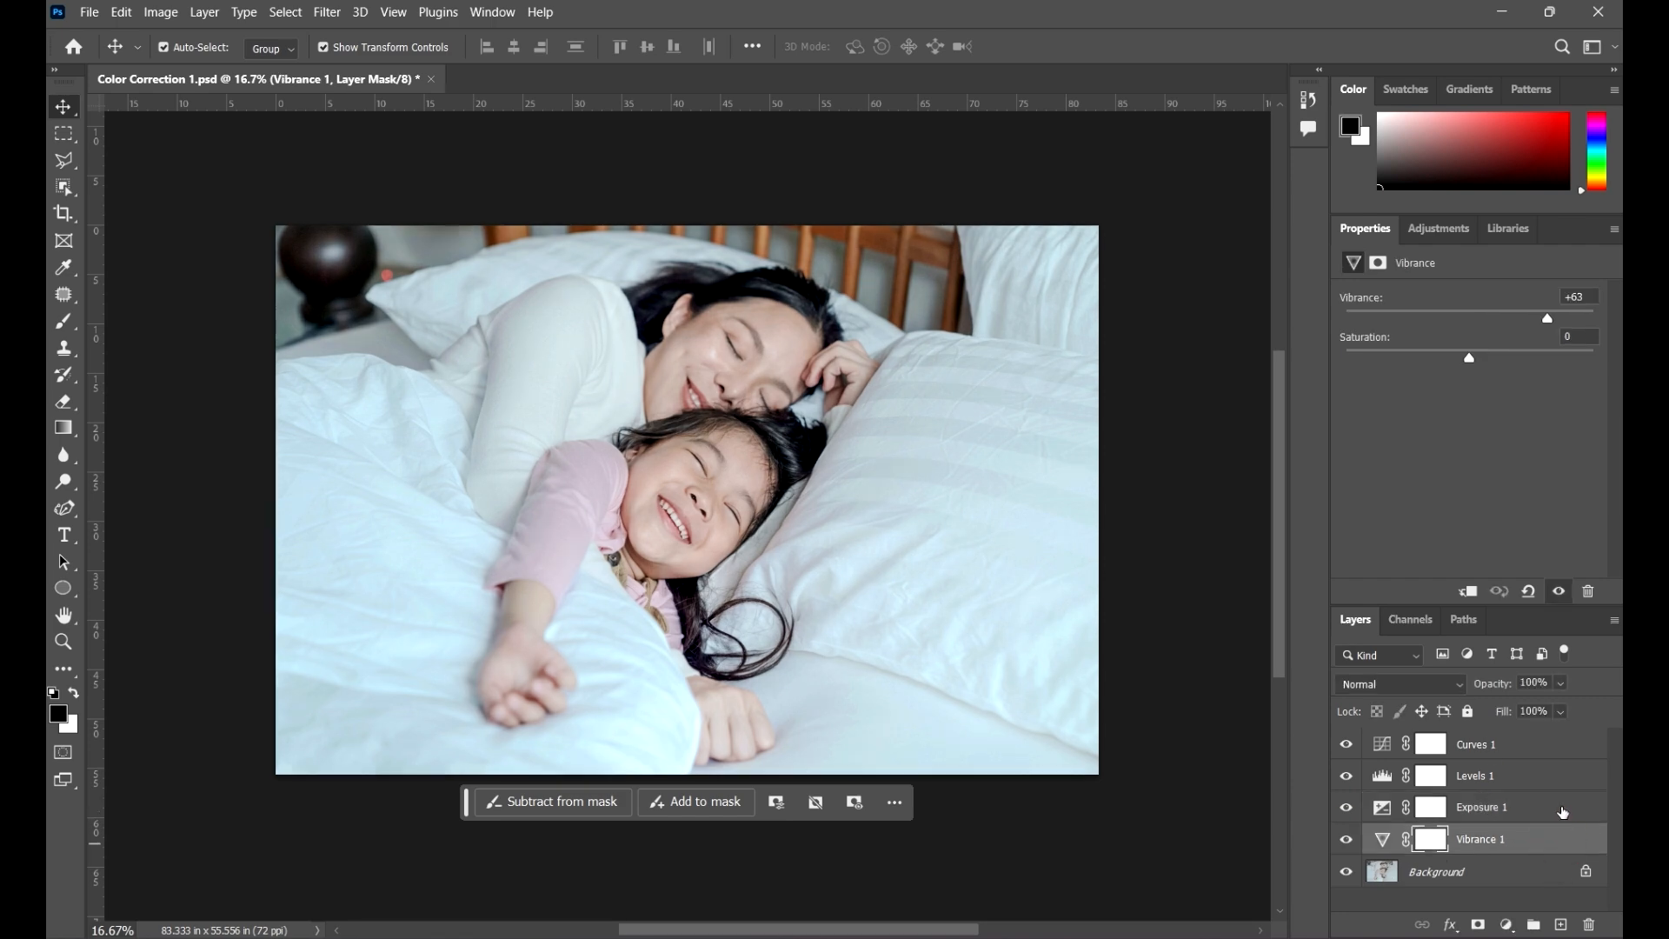